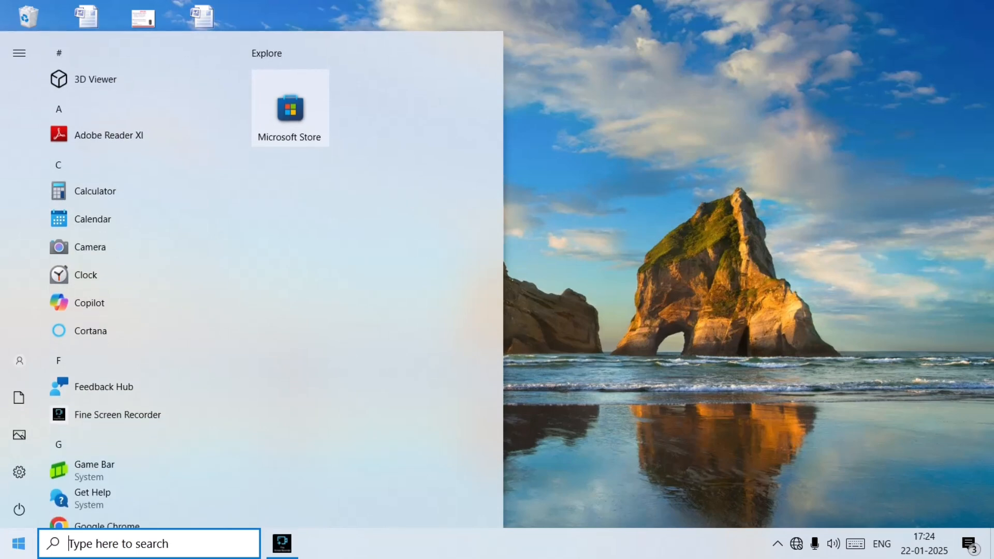
Search the computer for excel and open Microsoft Office Excel 2007
{"action": "type", "text": "e"}
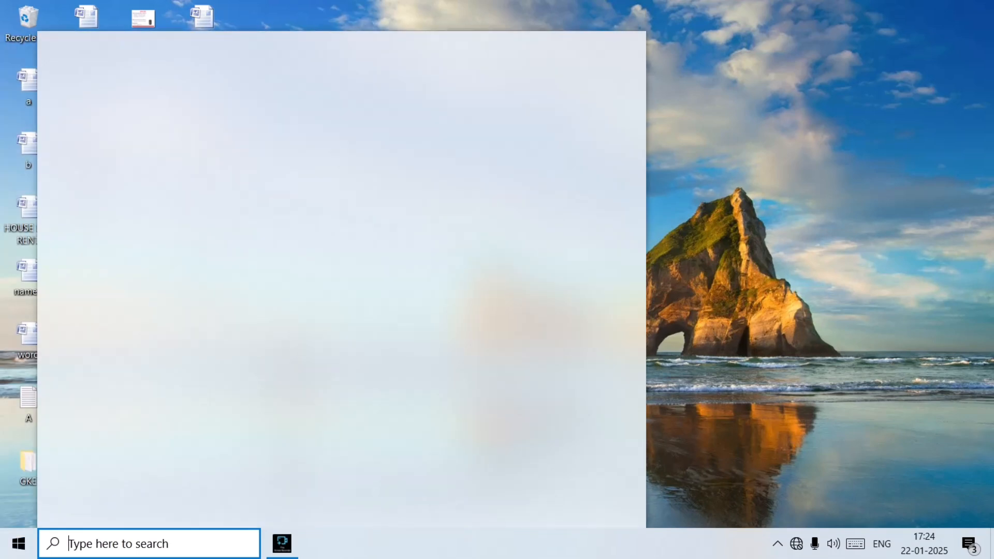
{"action": "type", "text": "xcel"}
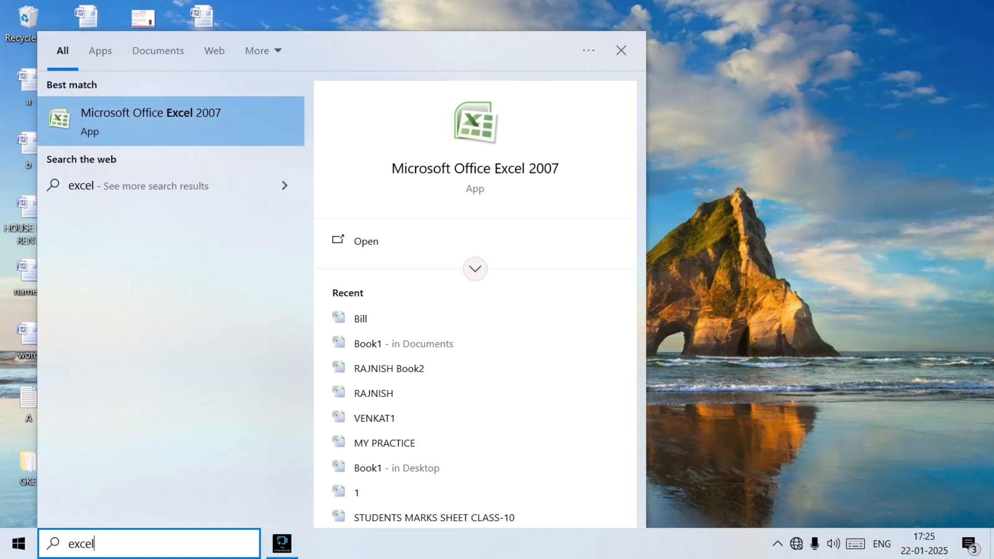
{"action": "key", "text": "Return"}
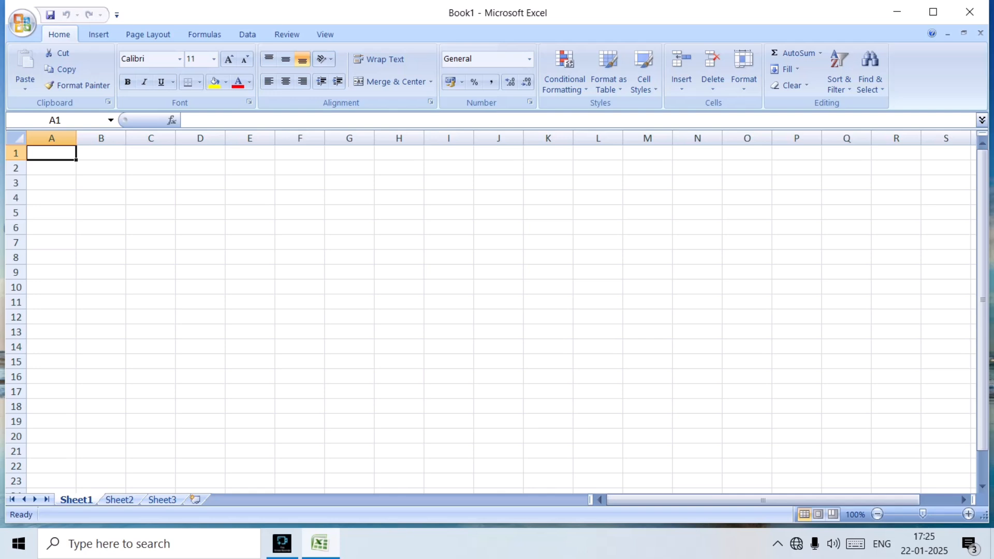
Select cells F5 and J6, go to the start of row 6, and select cell H7
{"action": "left_click", "coordinate": [300, 213]}
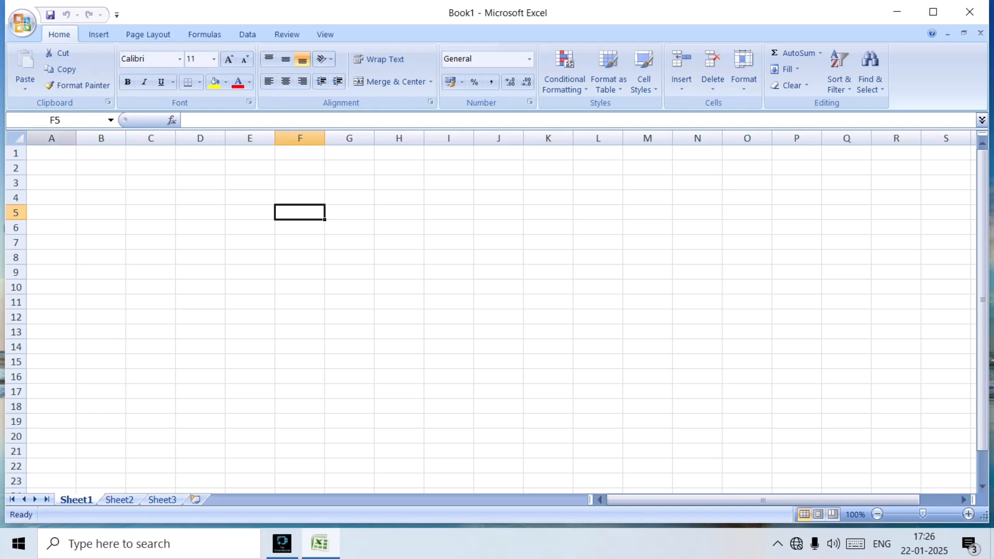
{"action": "left_click", "coordinate": [498, 227]}
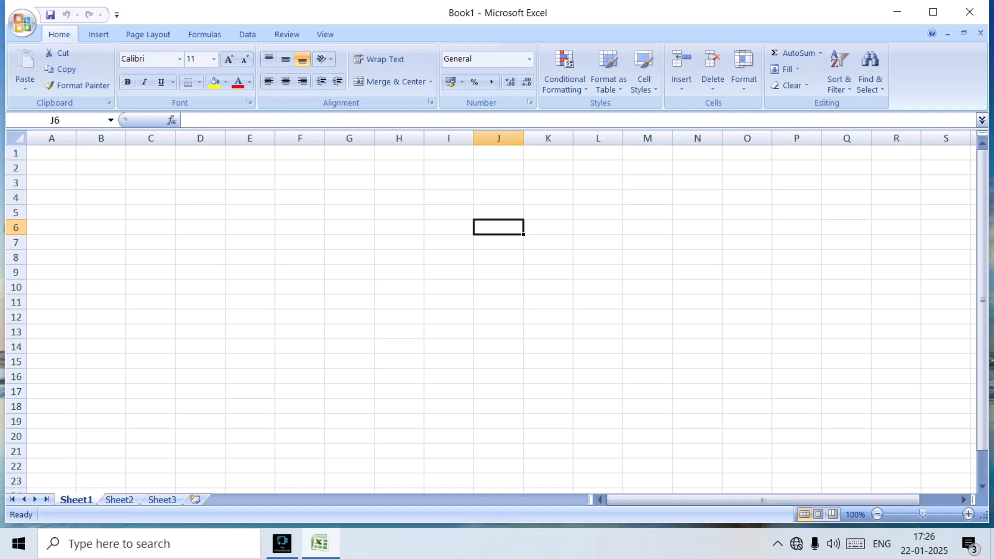
{"action": "key", "text": "Home"}
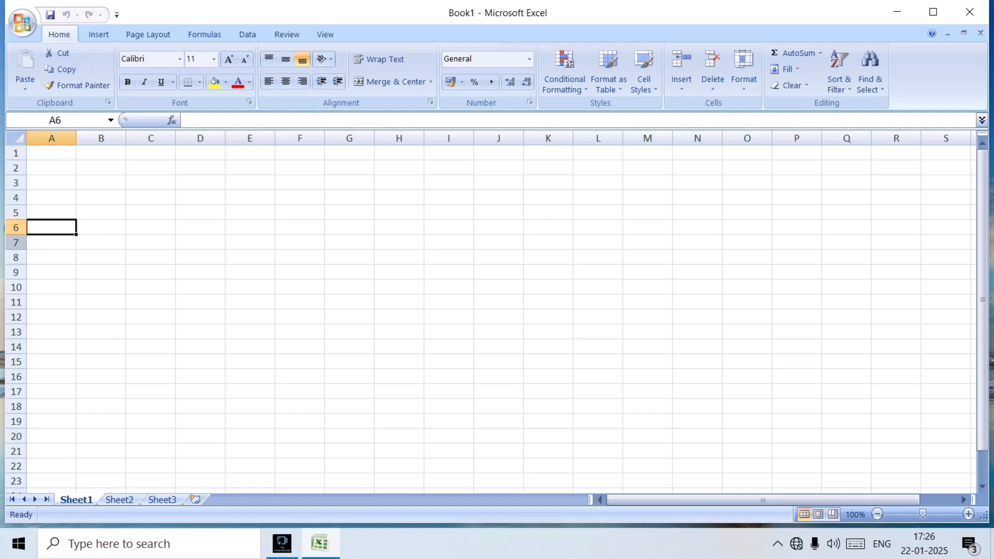
{"action": "left_click", "coordinate": [398, 242]}
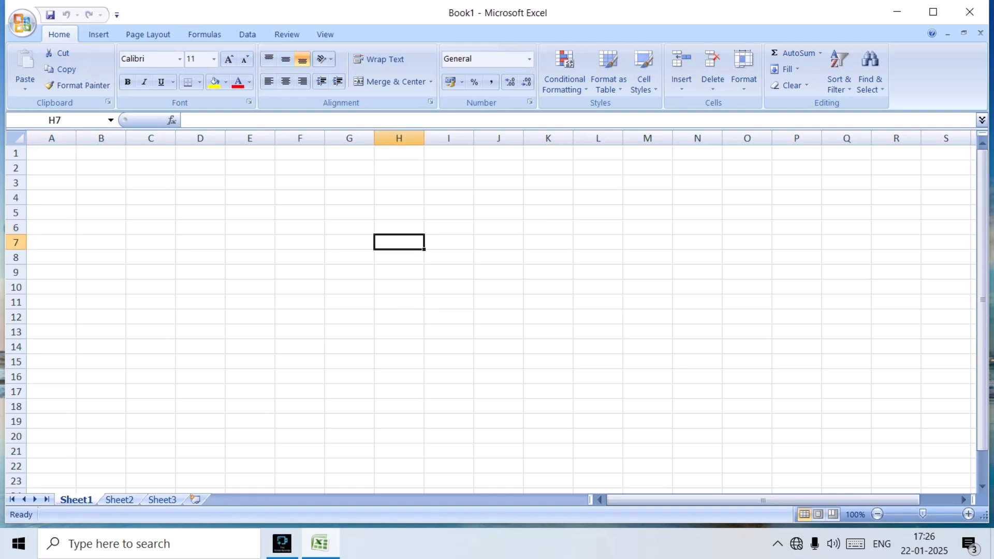
Jump from cell F9 to the last column of its row and return to column A
{"action": "left_click", "coordinate": [300, 272]}
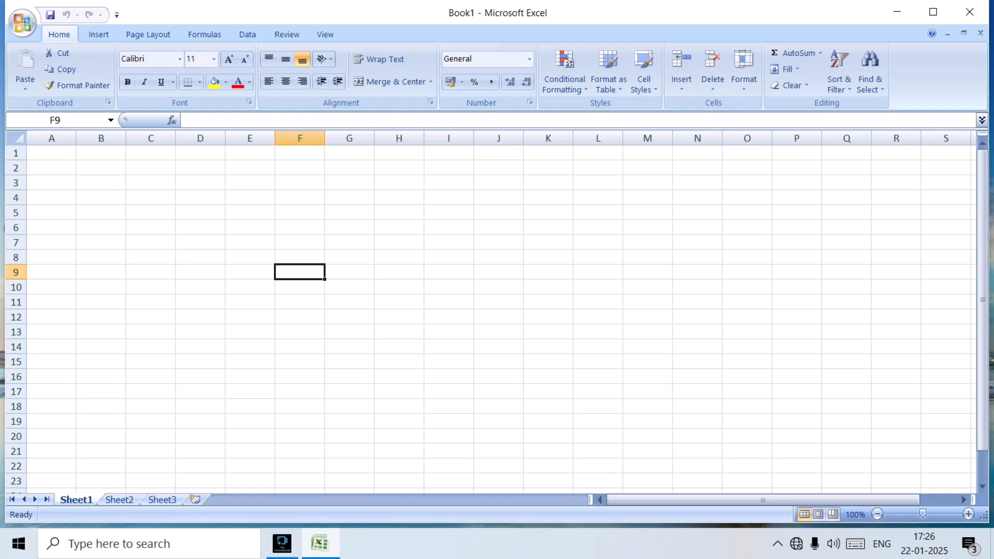
{"action": "key", "text": "ctrl+Right"}
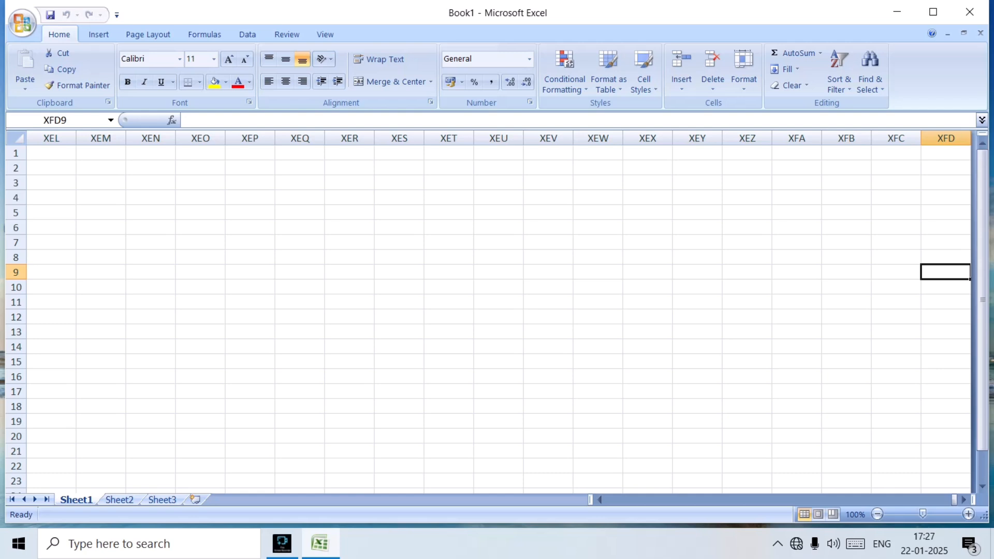
{"action": "key", "text": "Home"}
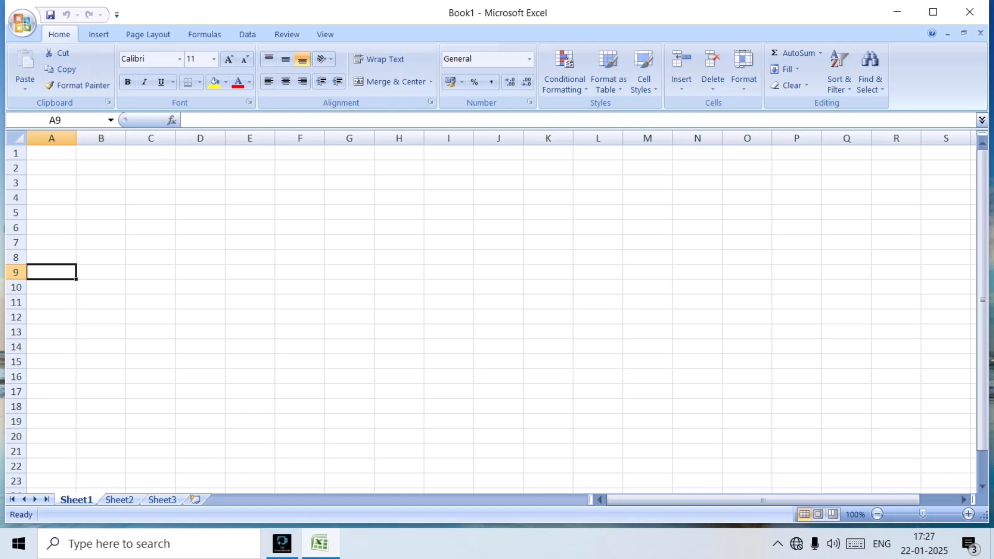
Jump to the first row of column A, on to its last row, and back to cell A1
{"action": "key", "text": "ctrl+Up"}
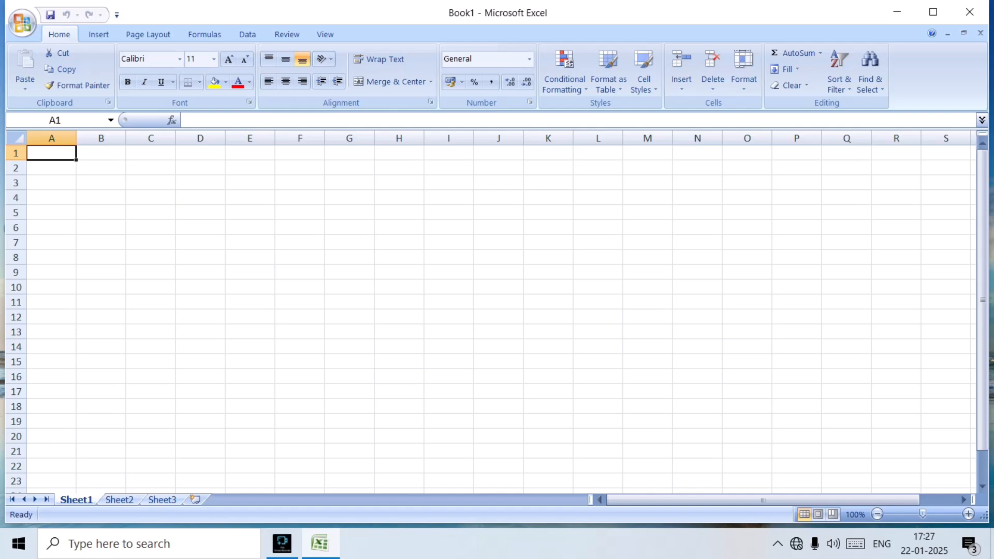
{"action": "key", "text": "ctrl+Down"}
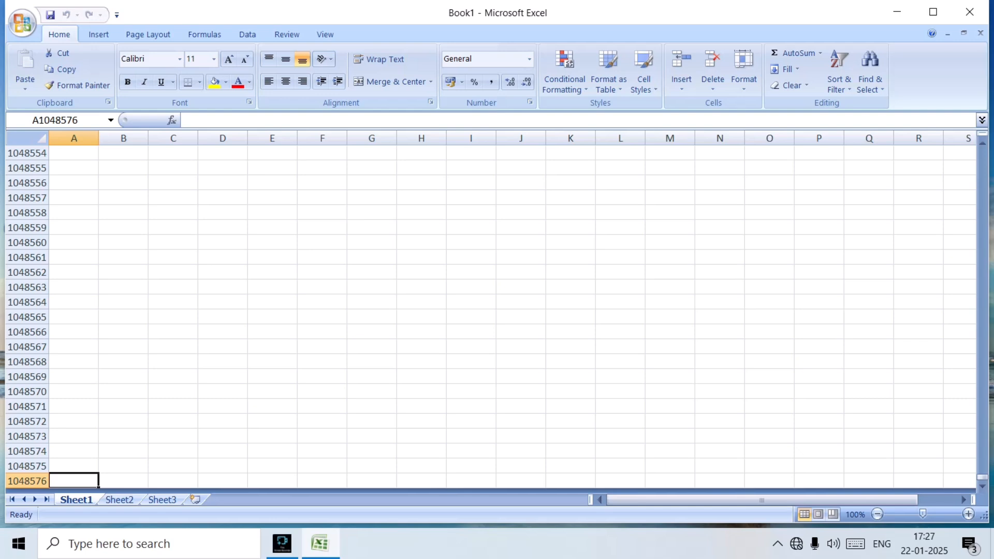
{"action": "key", "text": "ctrl+Home"}
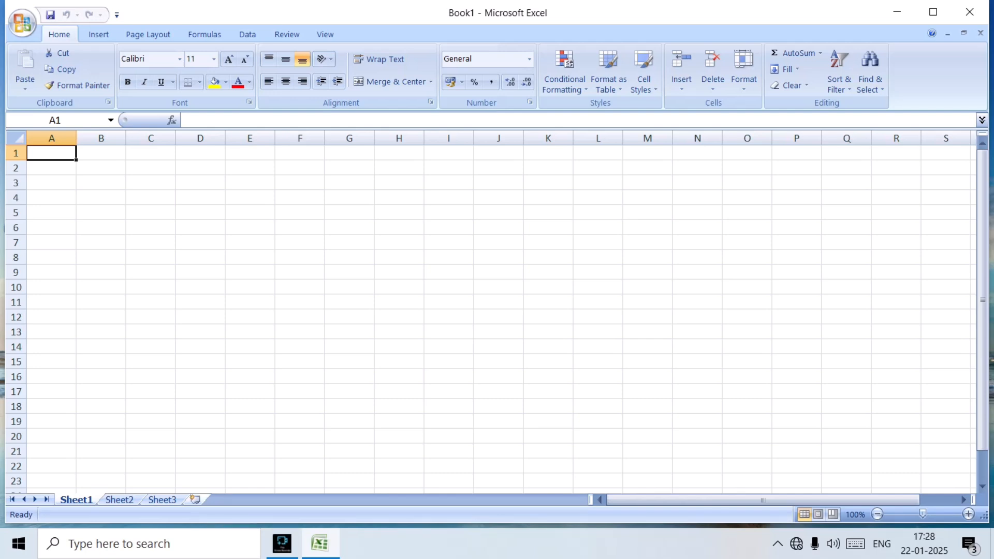
Add four new worksheets after Sheet3 in the workbook
{"action": "left_click", "coordinate": [194, 500]}
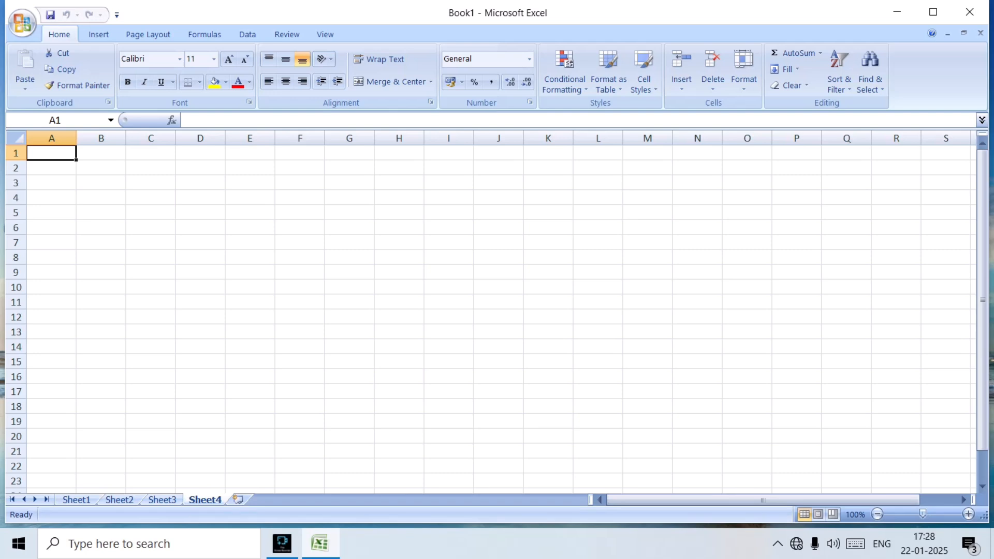
{"action": "left_click", "coordinate": [238, 499]}
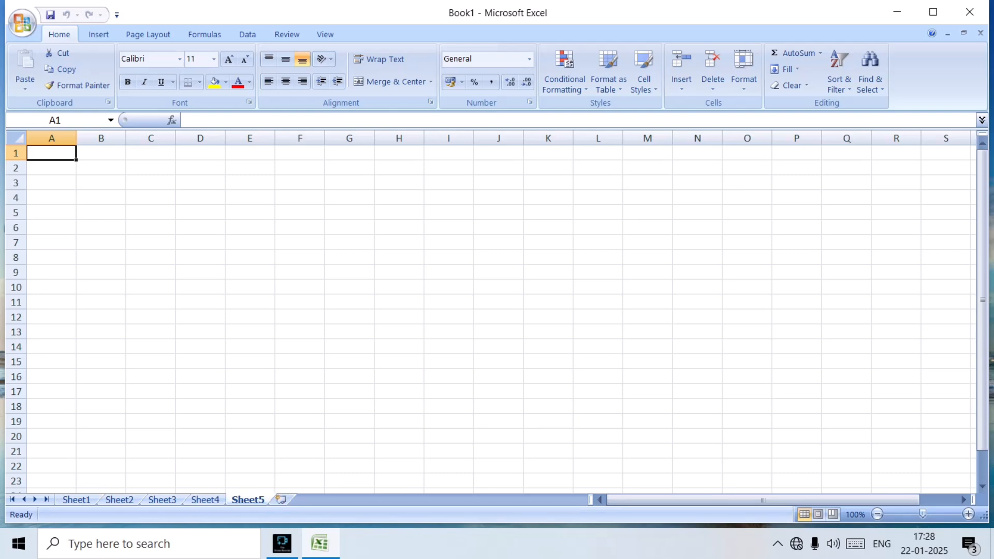
{"action": "key", "text": "shift+F11"}
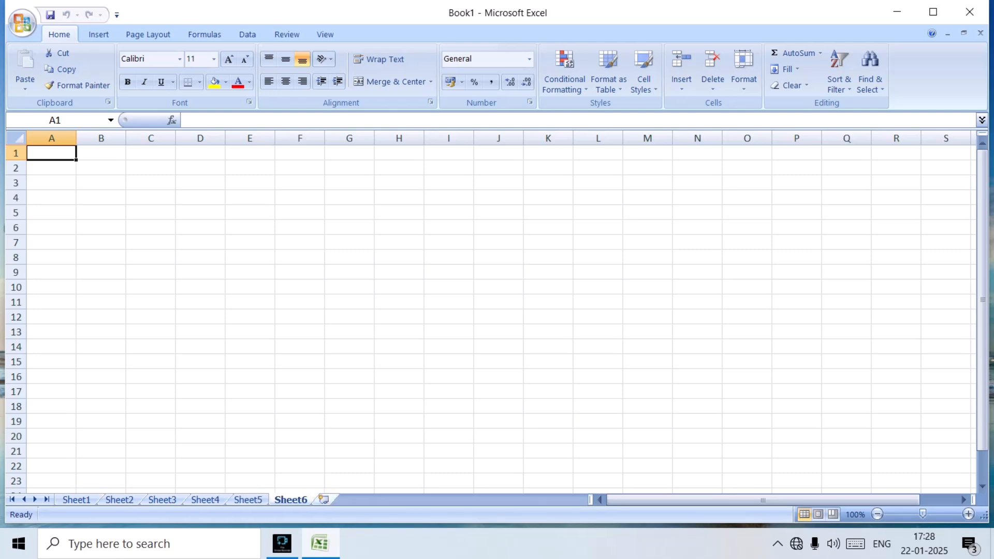
{"action": "key", "text": "shift+F11"}
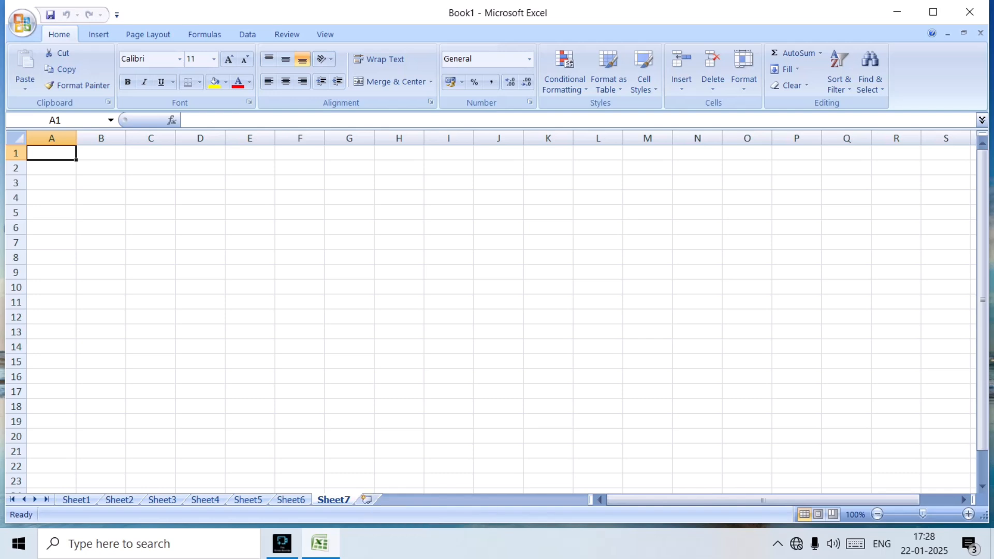
Enter the heading S.no in cell A1 of Sheet1
{"action": "left_click", "coordinate": [77, 500]}
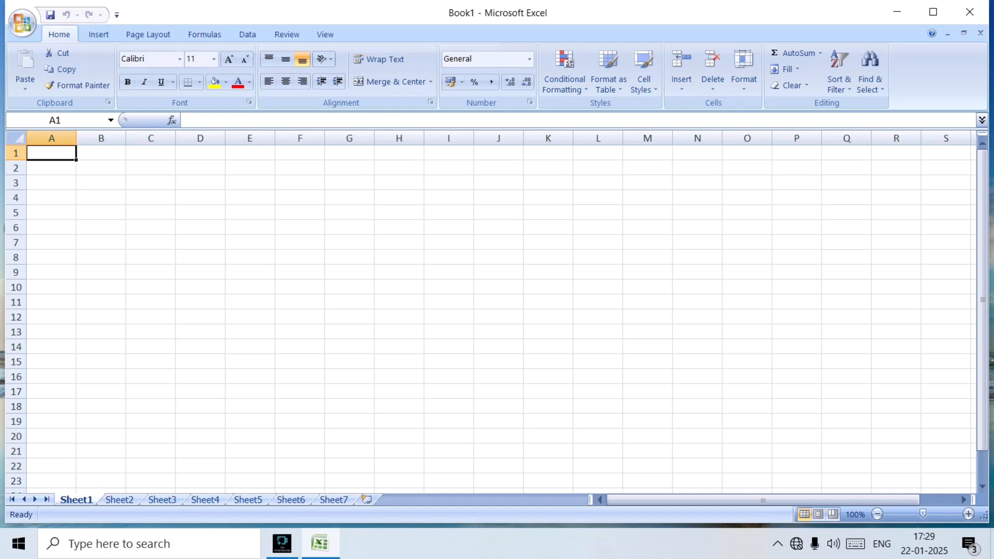
{"action": "left_click", "coordinate": [200, 213]}
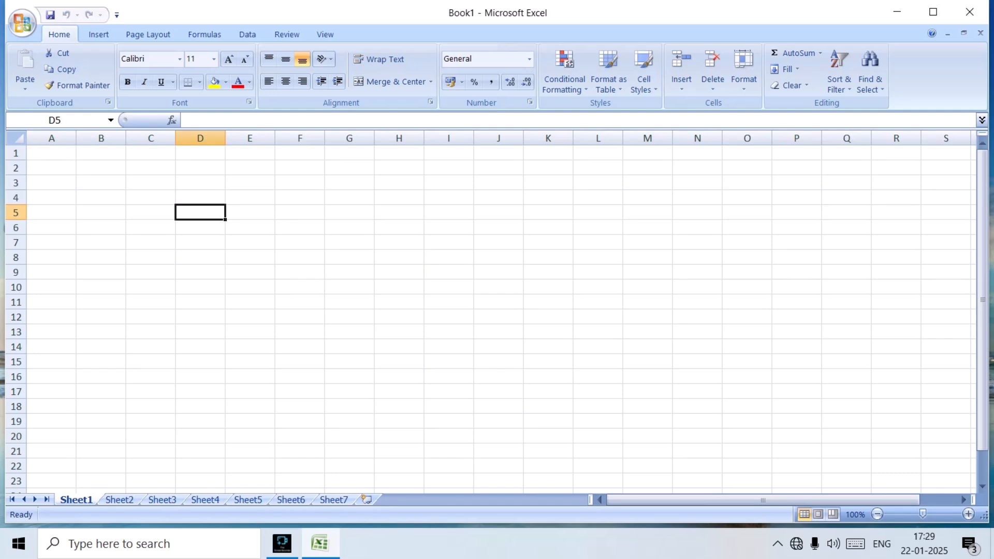
{"action": "left_click", "coordinate": [51, 154]}
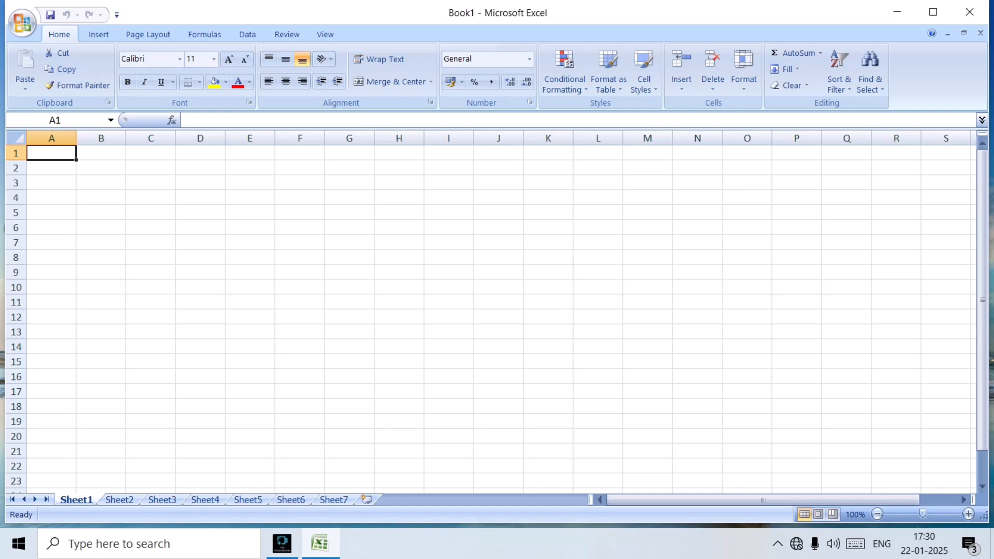
{"action": "type", "text": "s"}
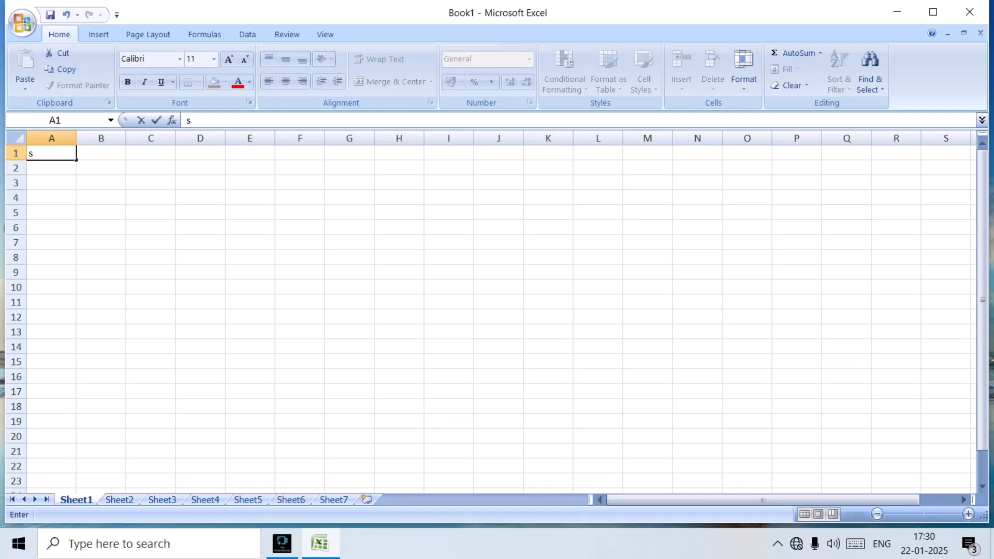
{"action": "type", "text": ".no"}
{"action": "key", "text": "BackSpace"}
{"action": "key", "text": "BackSpace"}
{"action": "key", "text": "BackSpace"}
{"action": "key", "text": "BackSpace"}
{"action": "type", "text": "S.no"}
{"action": "key", "text": "Tab"}
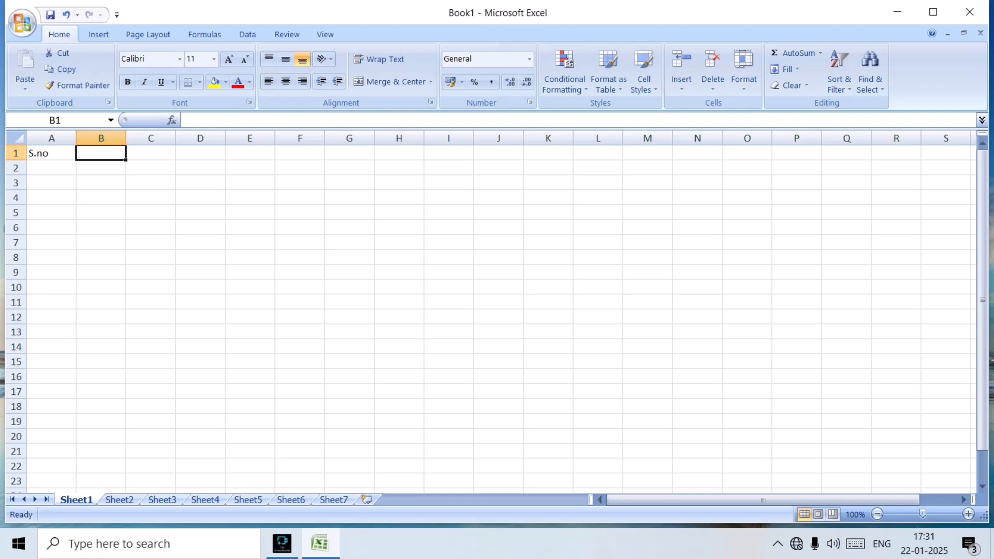
Enter the headings names, course and duration in cells B1, C1 and D1
{"action": "type", "text": "names"}
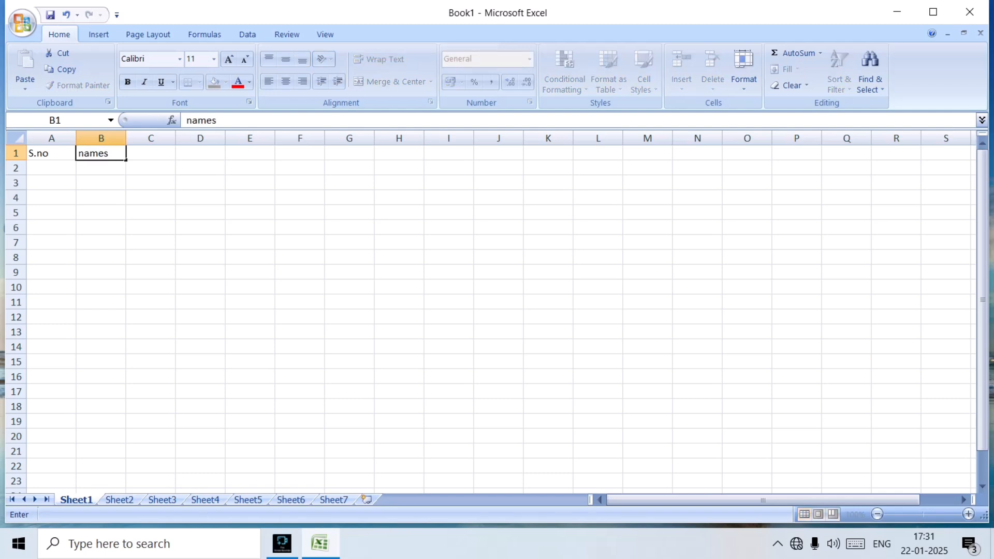
{"action": "key", "text": "Tab"}
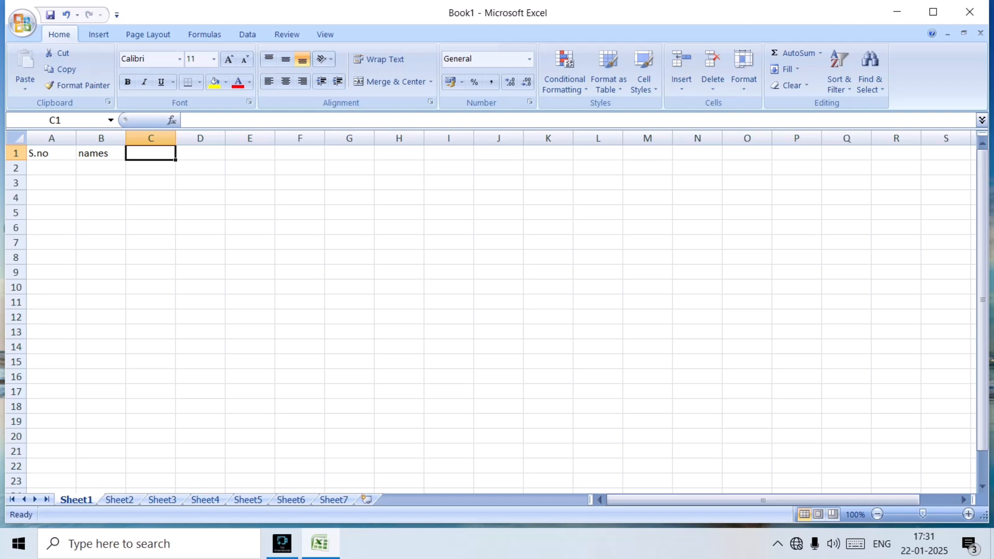
{"action": "type", "text": "cou"}
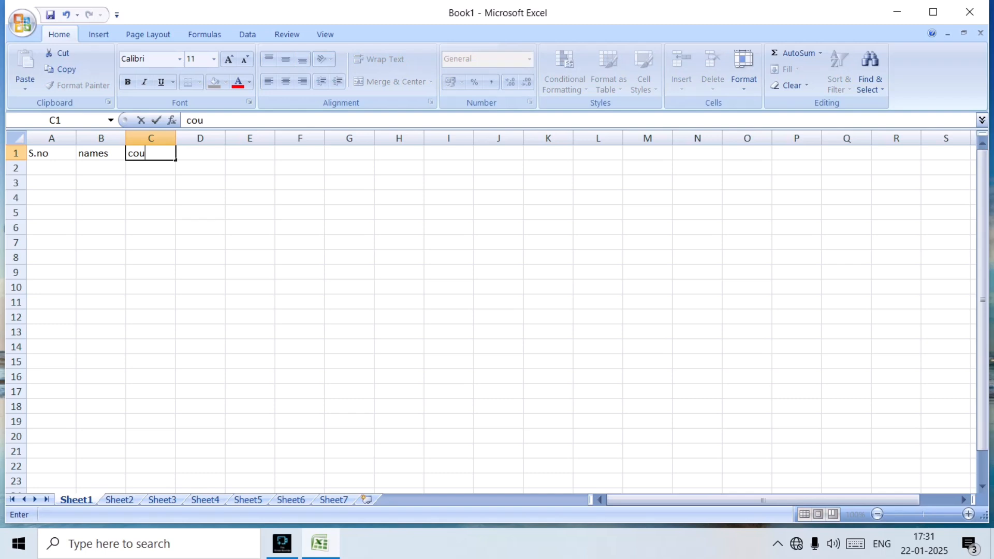
{"action": "type", "text": "rse"}
{"action": "key", "text": "Tab"}
{"action": "type", "text": "d"}
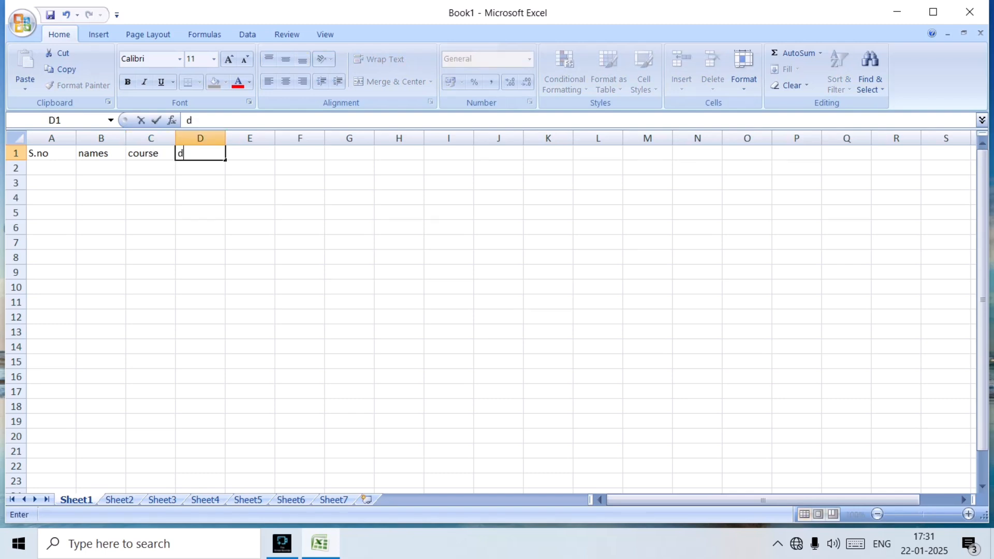
{"action": "type", "text": "uration"}
{"action": "key", "text": "Tab"}
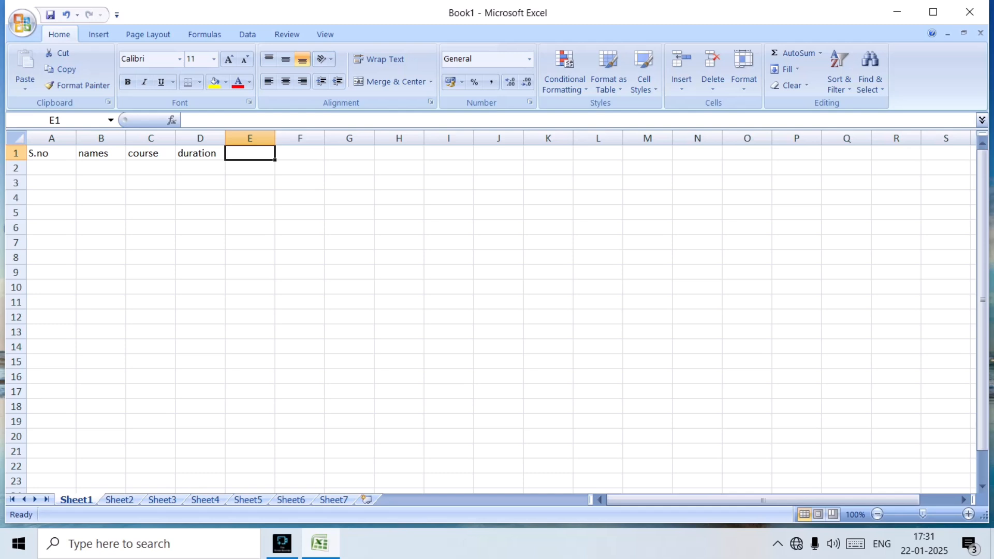
Enter the headings timings, fee and mobile No in cells E1, F1 and G1
{"action": "type", "text": "ti"}
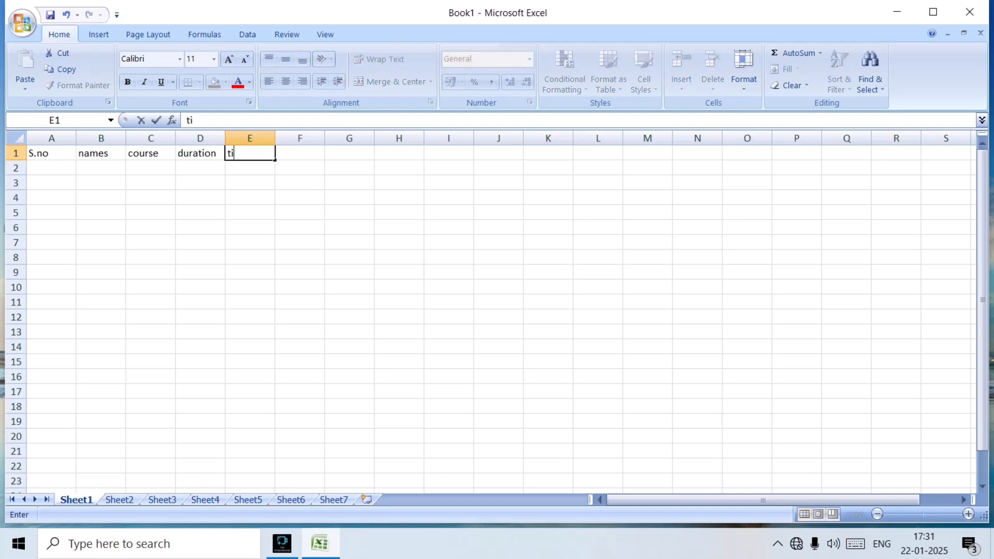
{"action": "type", "text": "mings"}
{"action": "key", "text": "Tab"}
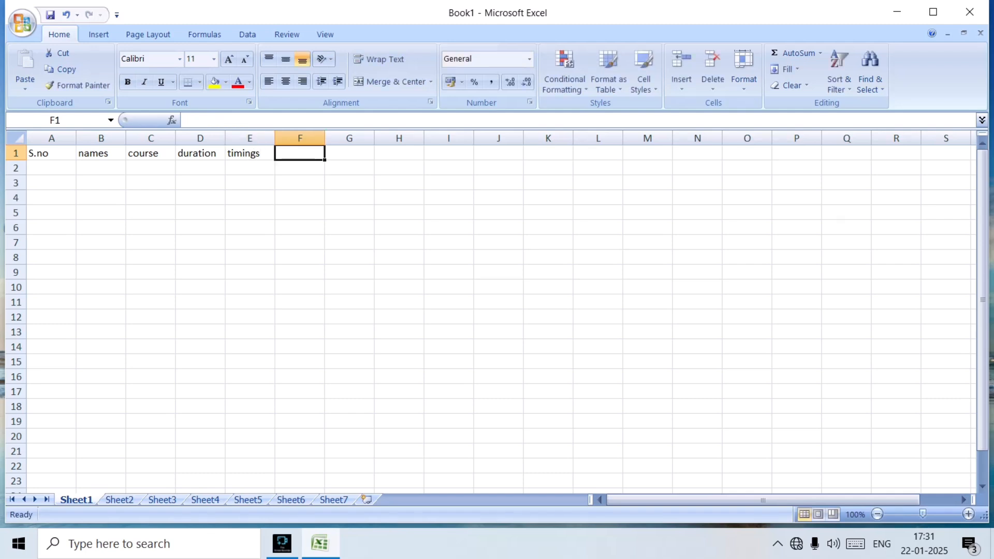
{"action": "type", "text": "fee"}
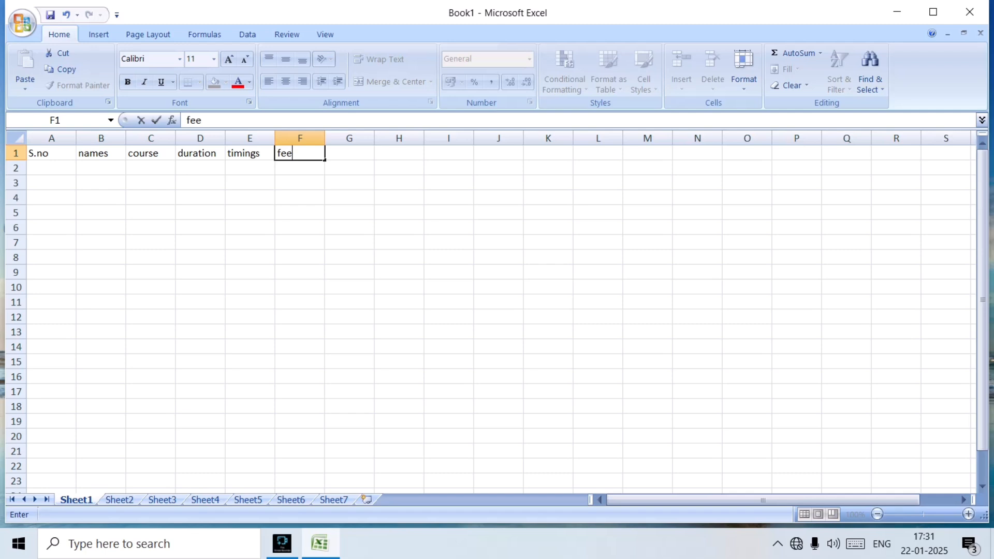
{"action": "left_click", "coordinate": [349, 153]}
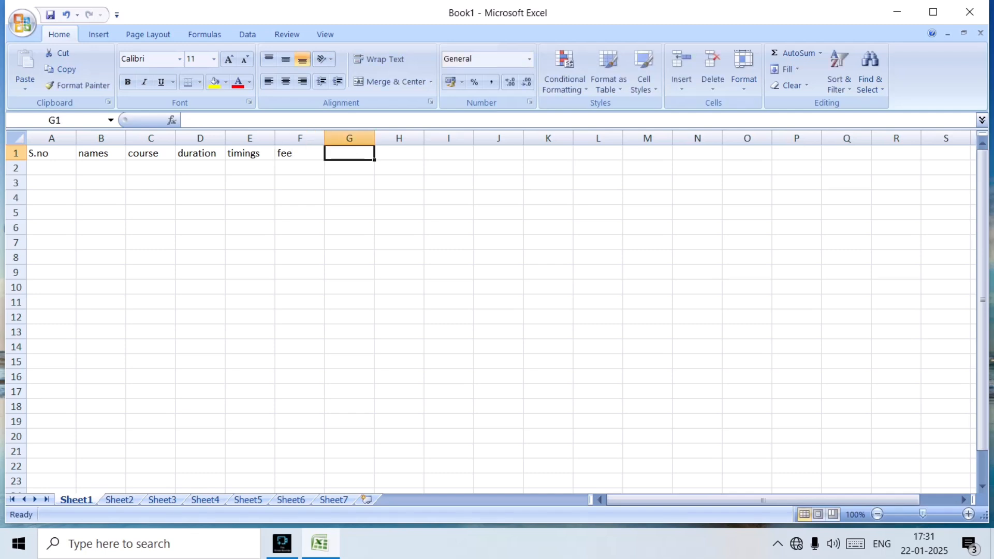
{"action": "type", "text": "mo"}
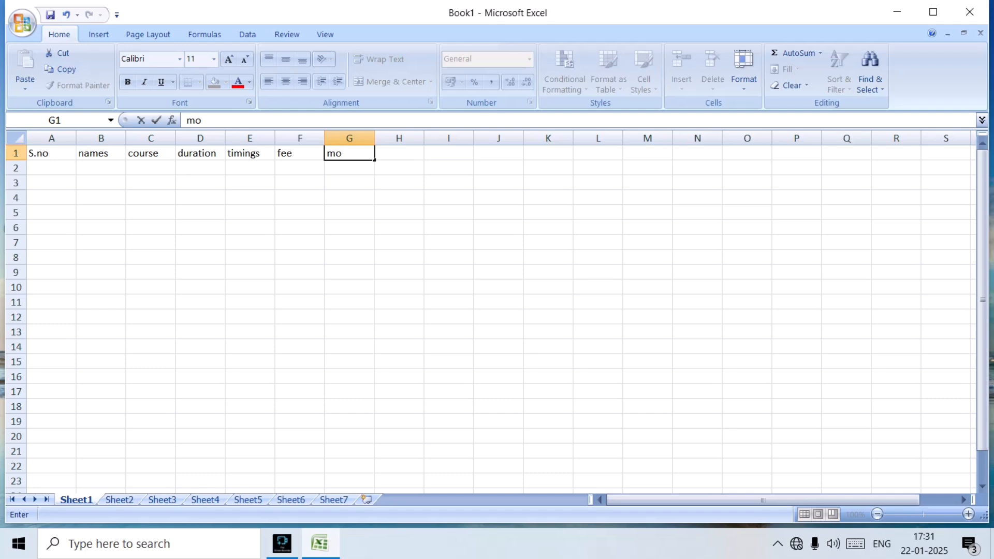
{"action": "type", "text": "bile No"}
{"action": "scroll", "coordinate": [497, 311], "scroll_direction": "down", "scroll_amount": 3}
{"action": "scroll", "coordinate": [497, 310], "scroll_direction": "up", "scroll_amount": 3}
{"action": "key", "text": "Return"}
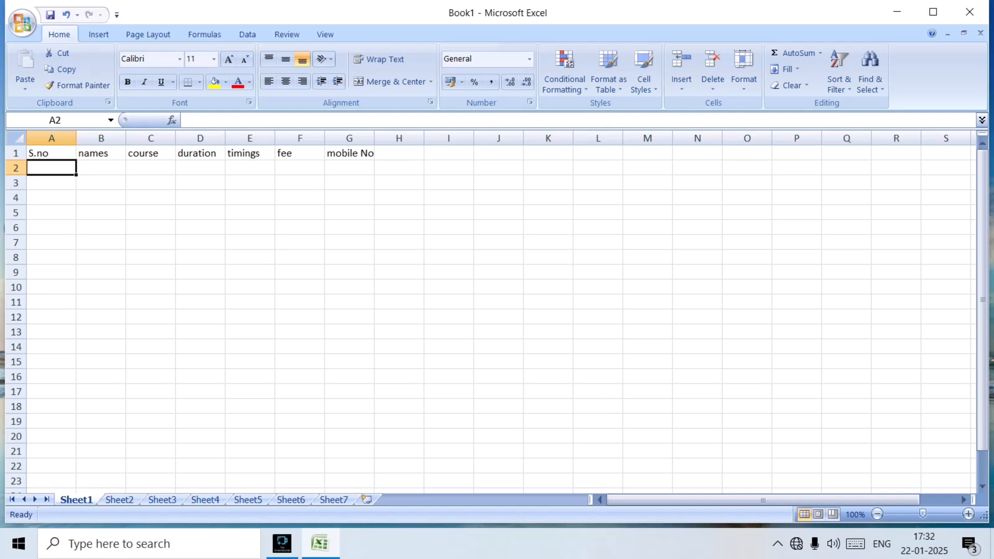
Enter the serial numbers 1 to 4 in cells A2 to A5, correcting the mistyped entry in A5
{"action": "type", "text": "1"}
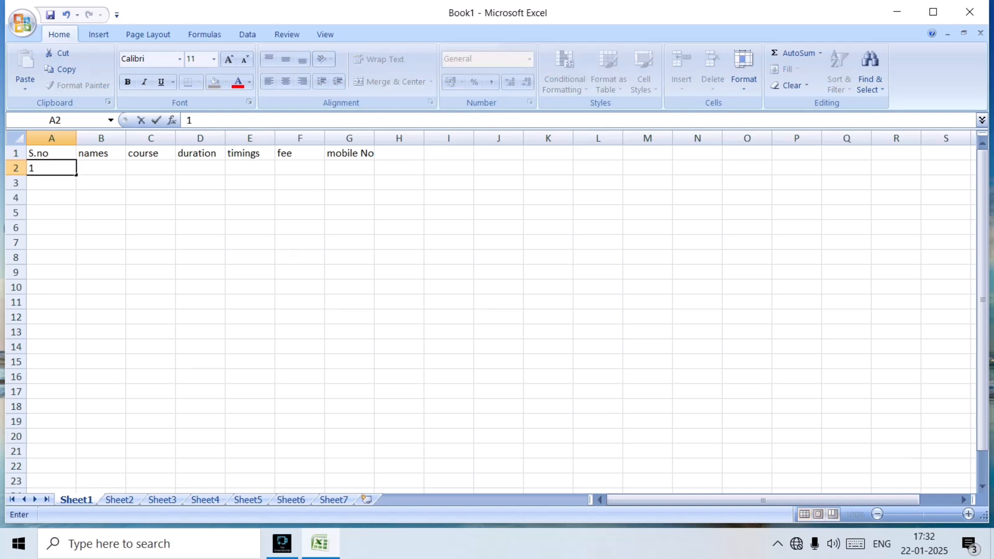
{"action": "key", "text": "Return"}
{"action": "type", "text": "2"}
{"action": "key", "text": "Return"}
{"action": "type", "text": "3"}
{"action": "key", "text": "Return"}
{"action": "type", "text": "45"}
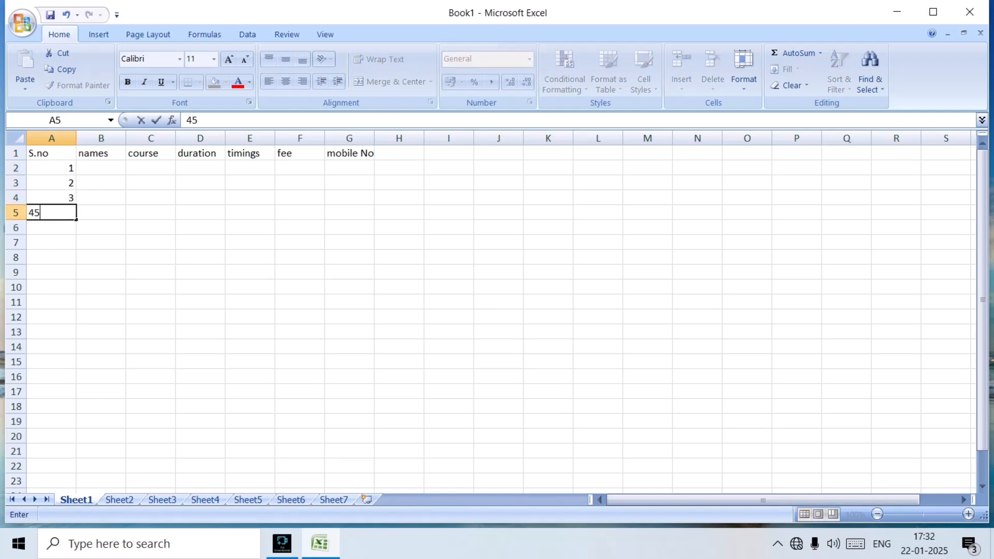
{"action": "key", "text": "ctrl+Return"}
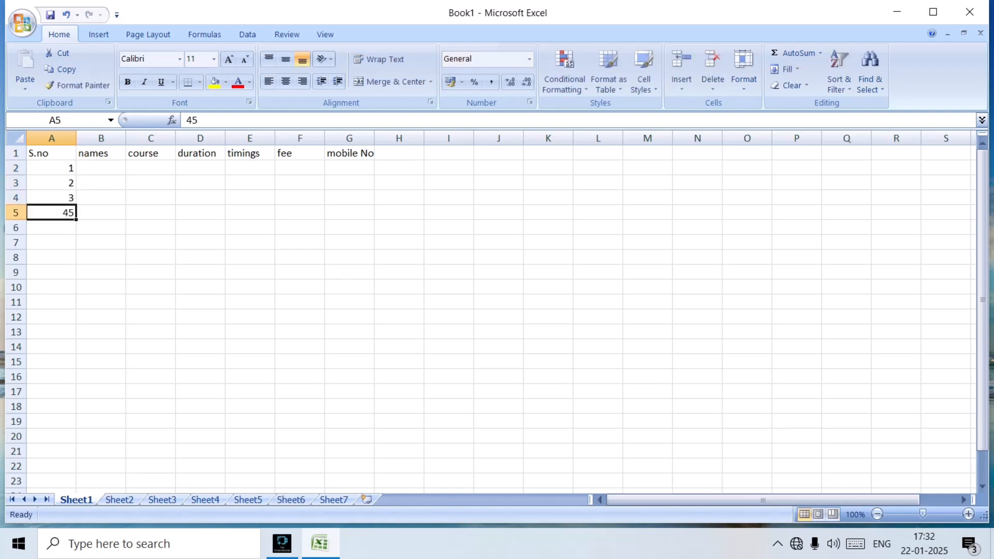
{"action": "key", "text": "BackSpace"}
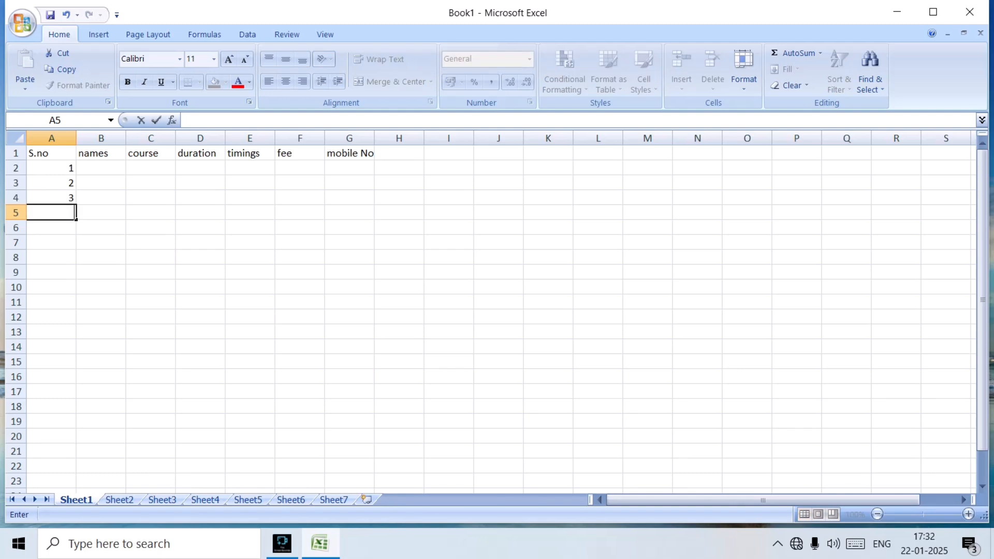
{"action": "type", "text": "4"}
{"action": "key", "text": "Return"}
Enter the serial numbers 5 to 10 one by one in cells A6 to A11
{"action": "type", "text": "5"}
{"action": "key", "text": "Return"}
{"action": "type", "text": "6"}
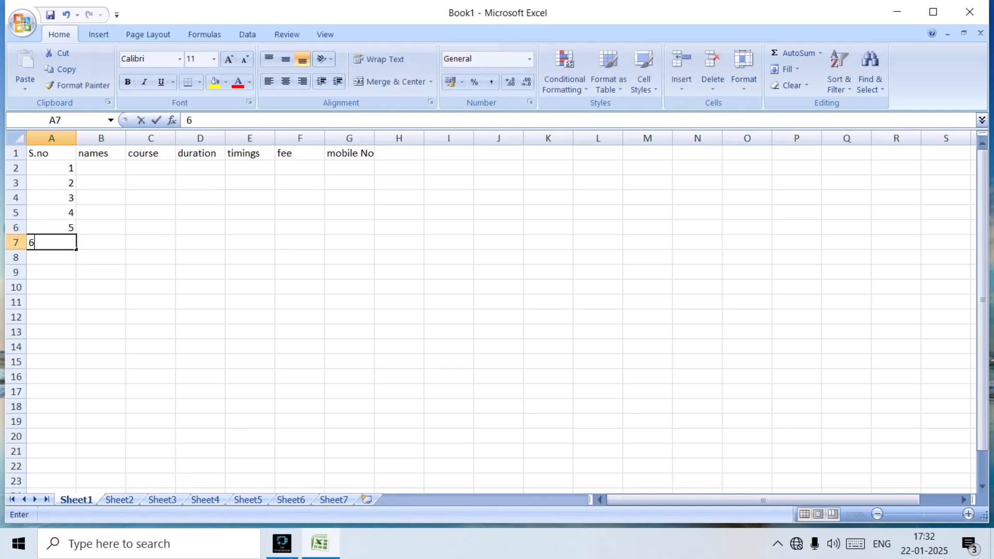
{"action": "key", "text": "Return"}
{"action": "type", "text": "7"}
{"action": "key", "text": "Return"}
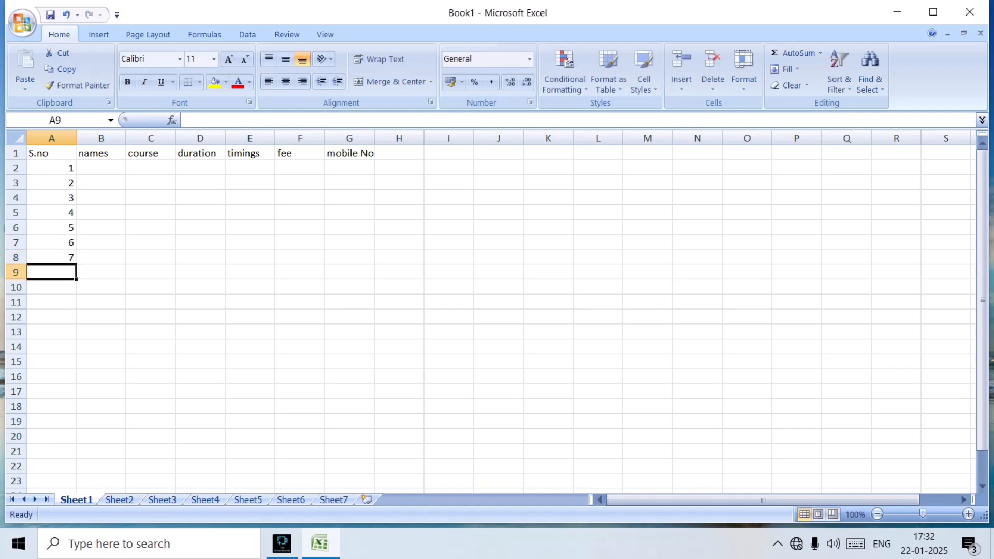
{"action": "type", "text": "8"}
{"action": "key", "text": "Return"}
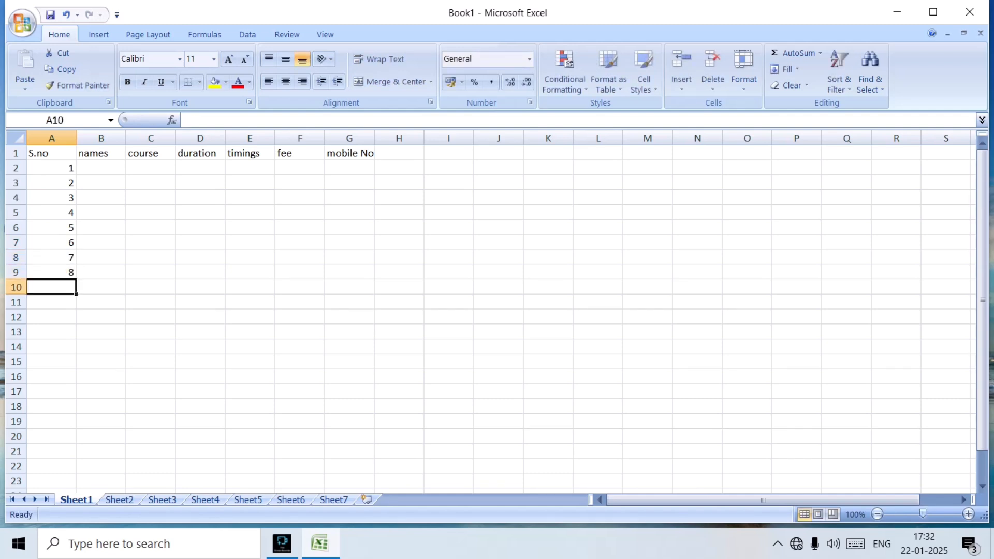
{"action": "type", "text": "9"}
{"action": "key", "text": "Return"}
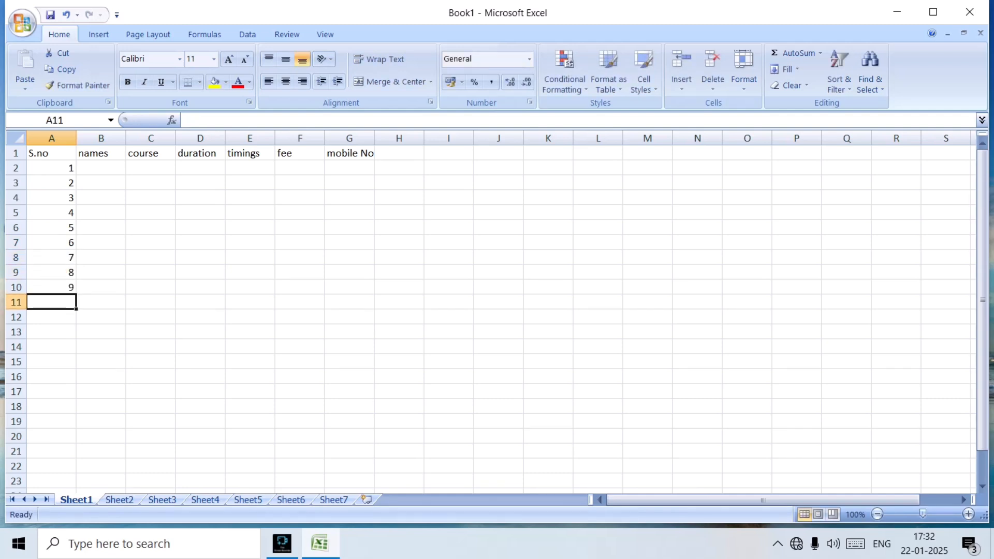
{"action": "type", "text": "10"}
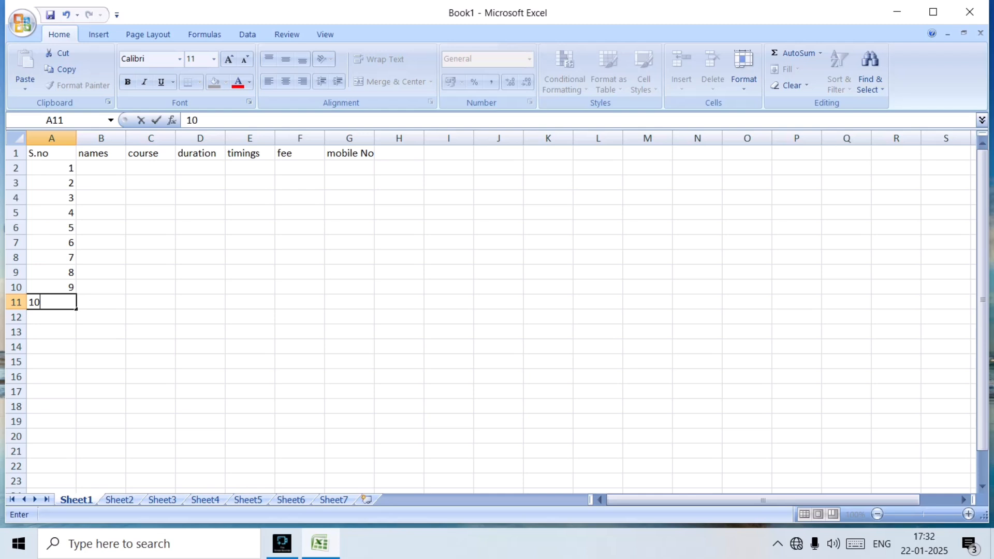
Clear the serial numbers from cells A2 to A11
{"action": "left_click_drag", "start_coordinate": [52, 168], "coordinate": [52, 302]}
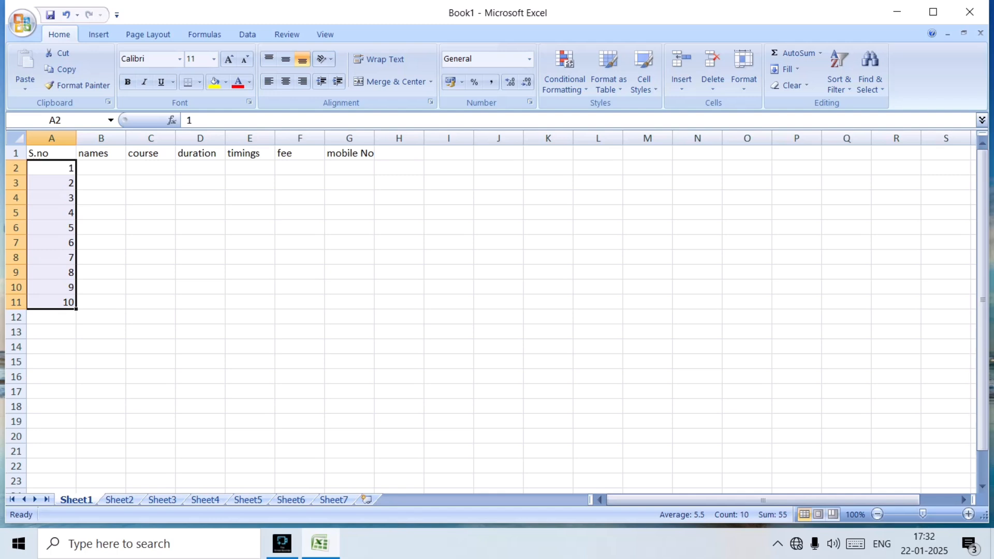
{"action": "key", "text": "Delete"}
{"action": "left_click", "coordinate": [151, 301]}
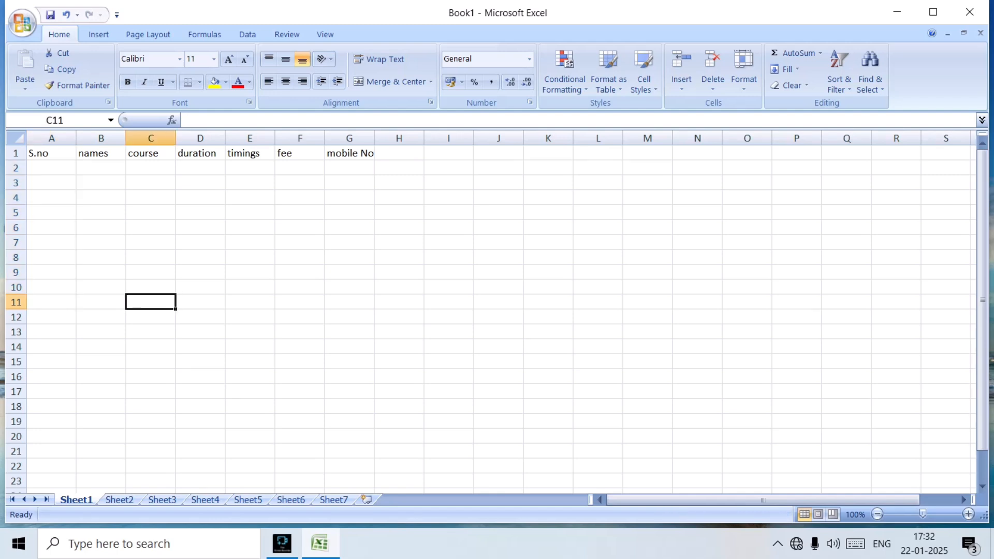
Enter 1 and 2 in cells A2 and A3 and extend them as a series to 20 in A21
{"action": "left_click", "coordinate": [51, 168]}
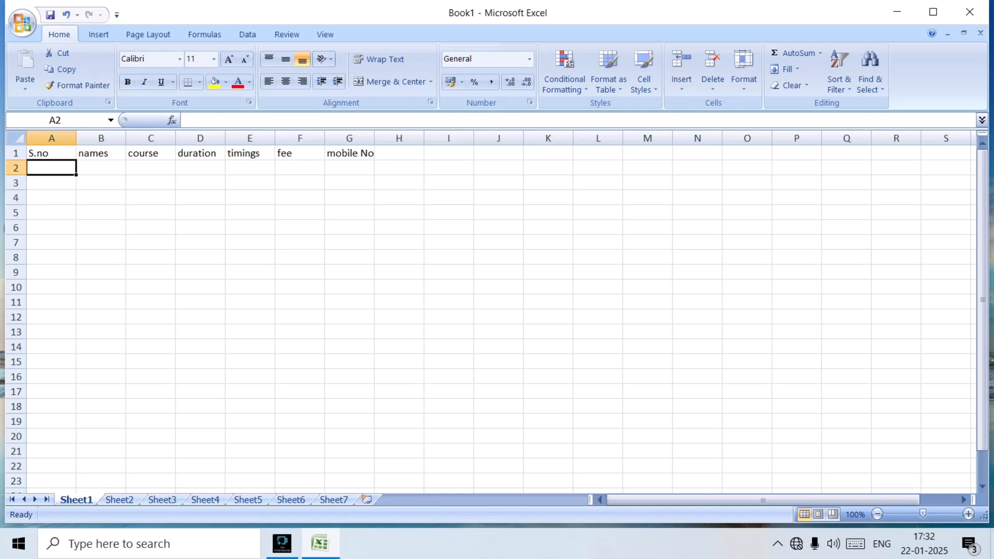
{"action": "type", "text": "1"}
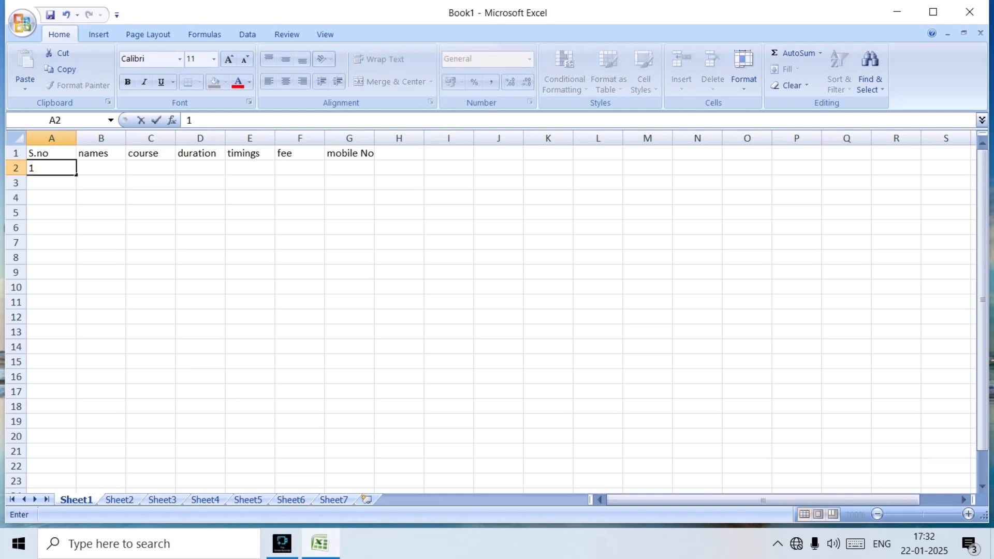
{"action": "key", "text": "Return"}
{"action": "type", "text": "2"}
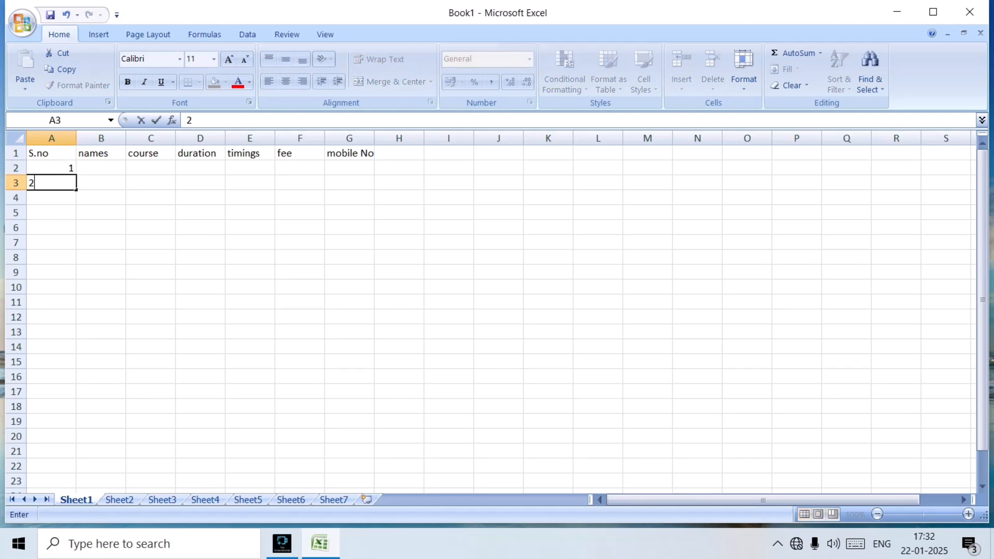
{"action": "left_click", "coordinate": [250, 272]}
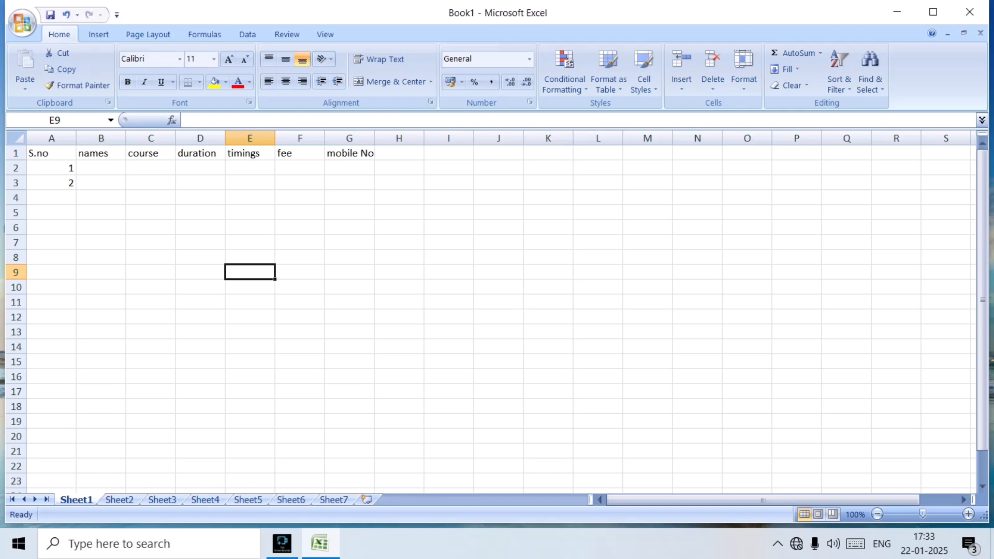
{"action": "left_click_drag", "start_coordinate": [52, 168], "coordinate": [51, 183]}
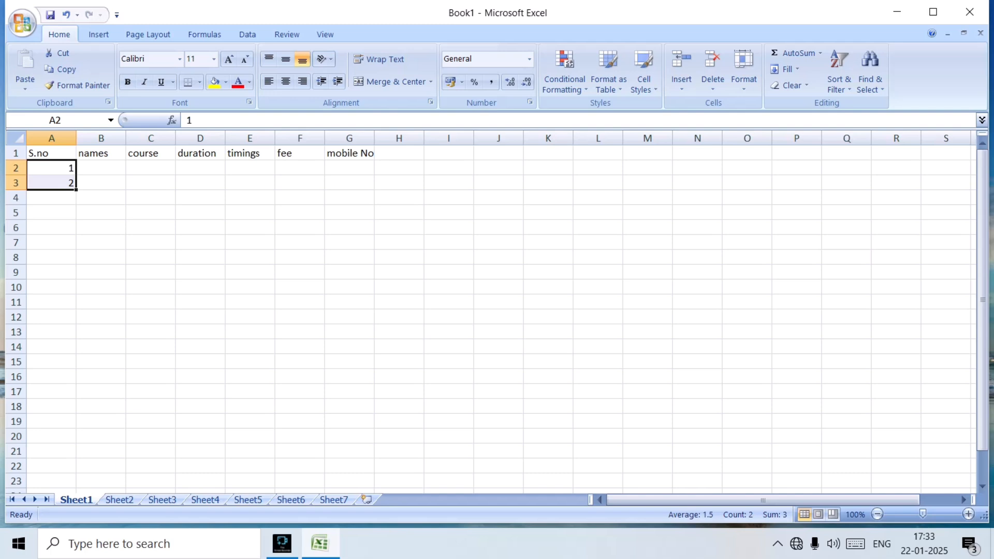
{"action": "left_click_drag", "start_coordinate": [76, 190], "coordinate": [77, 455]}
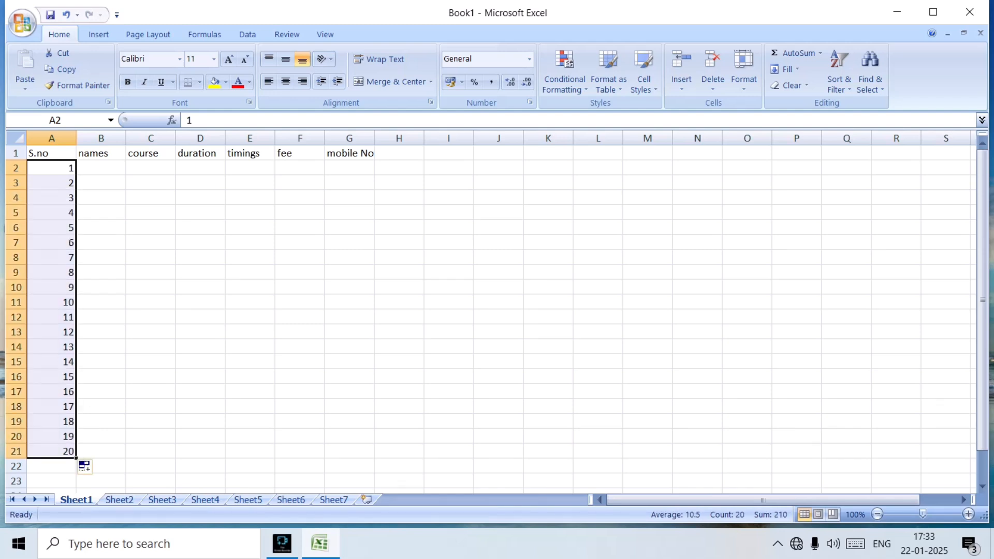
Clear cells A2 to A21 and enter 1 and 2 again in A2 and A3
{"action": "key", "text": "Delete"}
{"action": "left_click", "coordinate": [200, 272]}
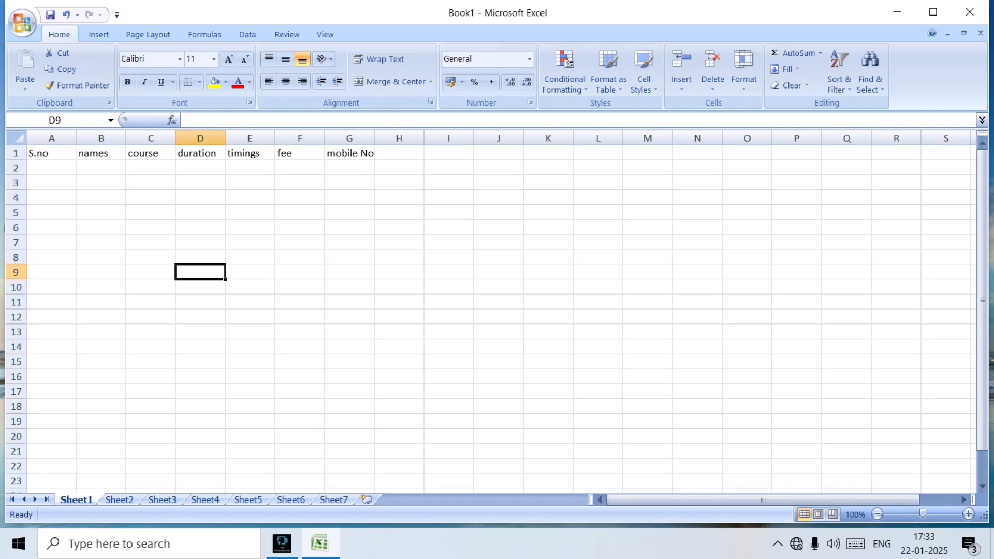
{"action": "left_click", "coordinate": [52, 168]}
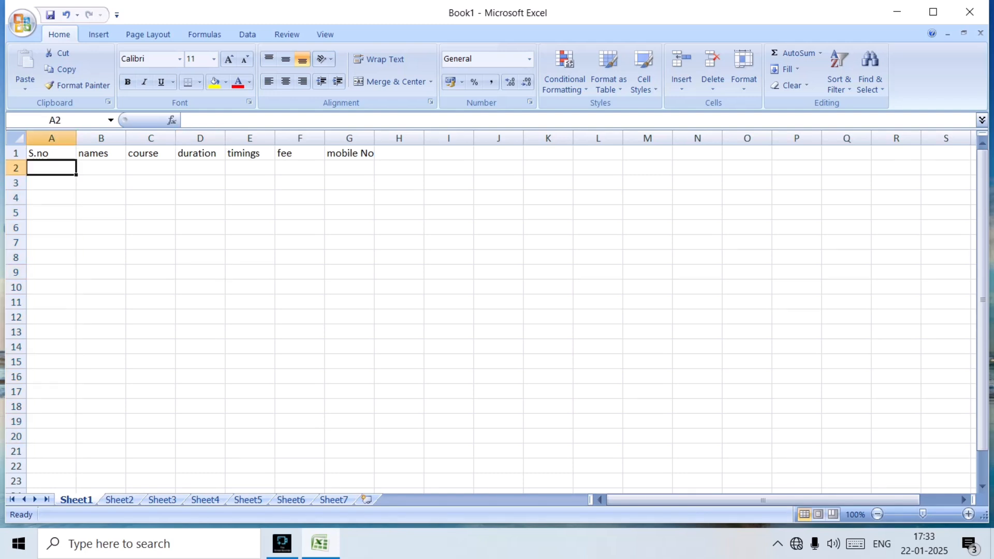
{"action": "type", "text": "1"}
{"action": "key", "text": "Return"}
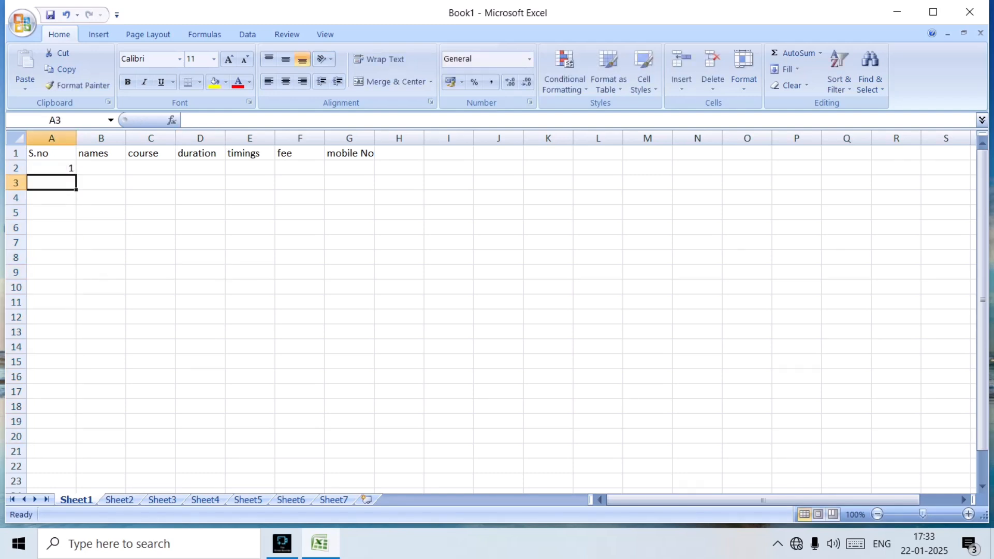
{"action": "type", "text": "2"}
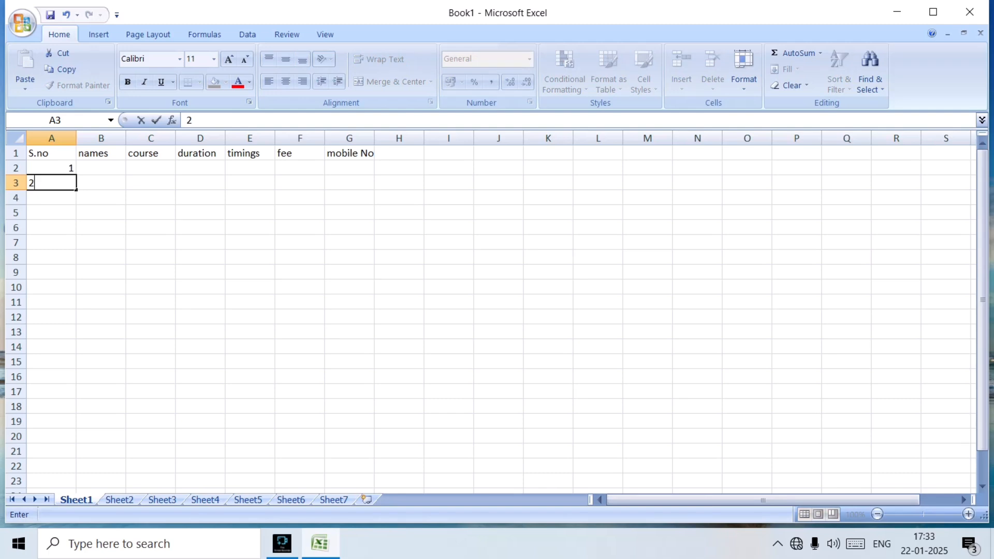
{"action": "left_click", "coordinate": [201, 213]}
Extend the series from A2 and A3 to 15 in cell A16 and clear the filled numbers
{"action": "left_click", "coordinate": [52, 168]}
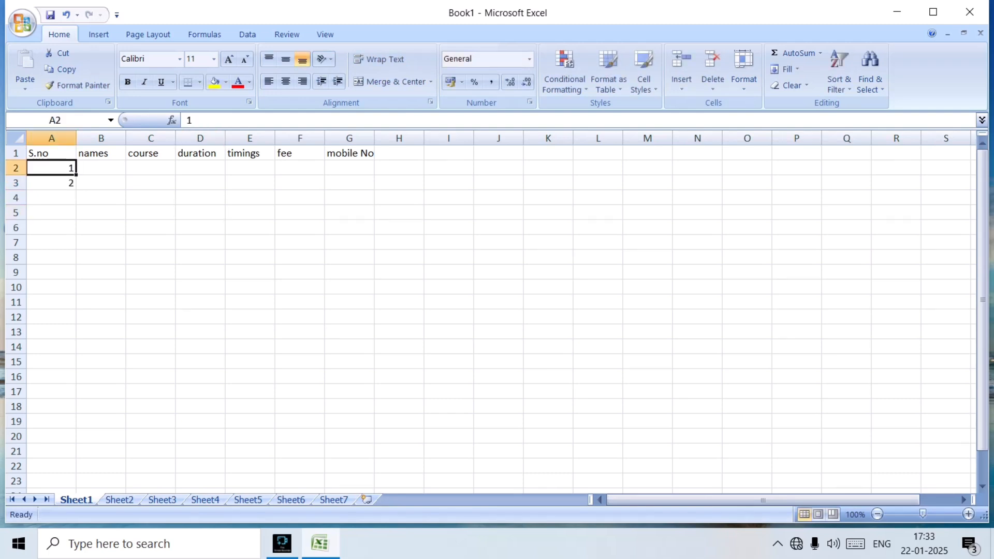
{"action": "key", "text": "shift+Down"}
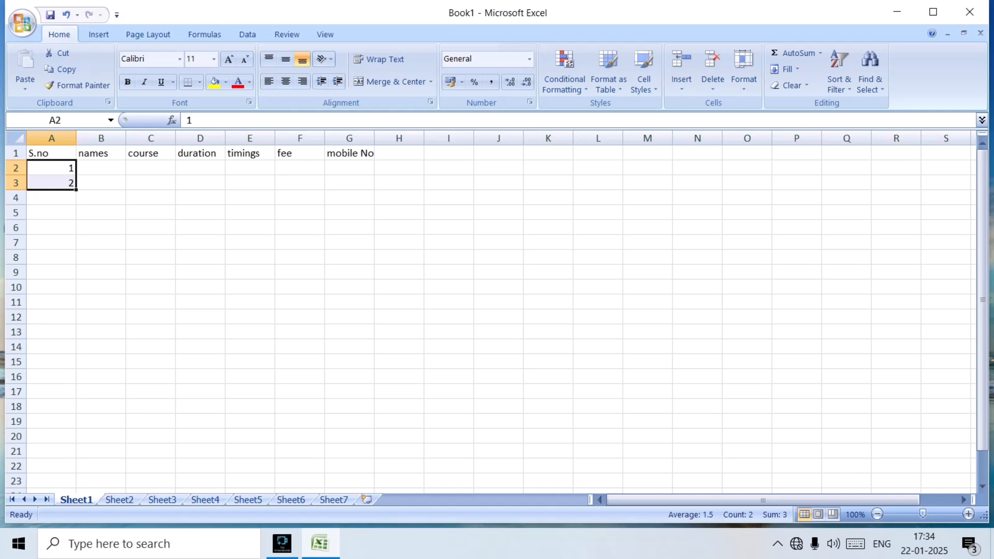
{"action": "left_click_drag", "start_coordinate": [76, 190], "coordinate": [73, 382]}
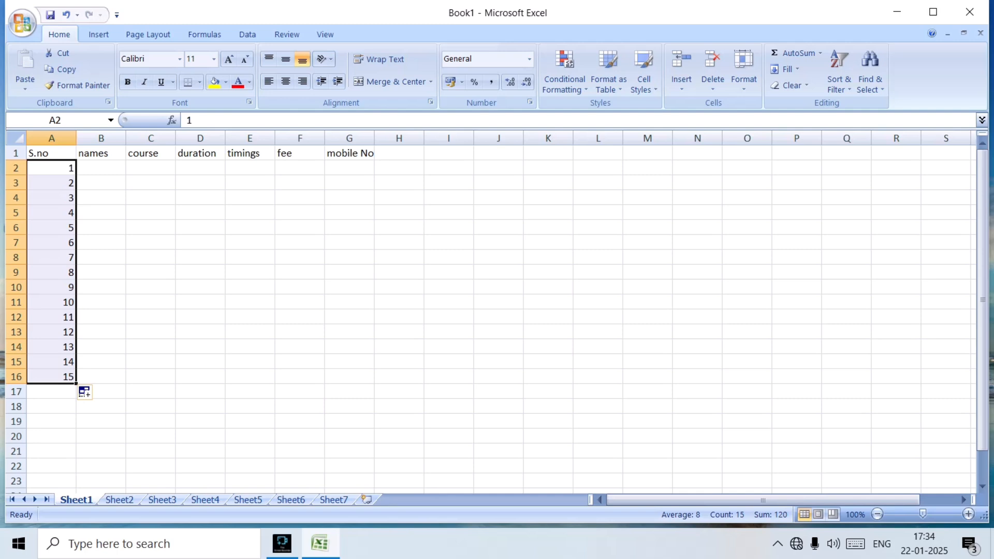
{"action": "key", "text": "Delete"}
{"action": "left_click", "coordinate": [150, 213]}
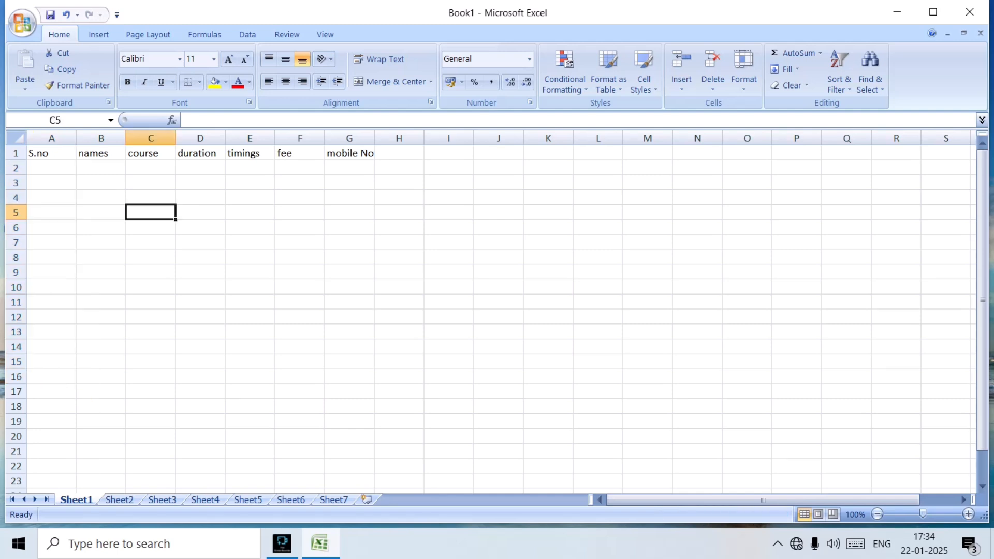
Fill cells A2 to A17 with copies of the number 1 and clear them again
{"action": "left_click", "coordinate": [51, 168]}
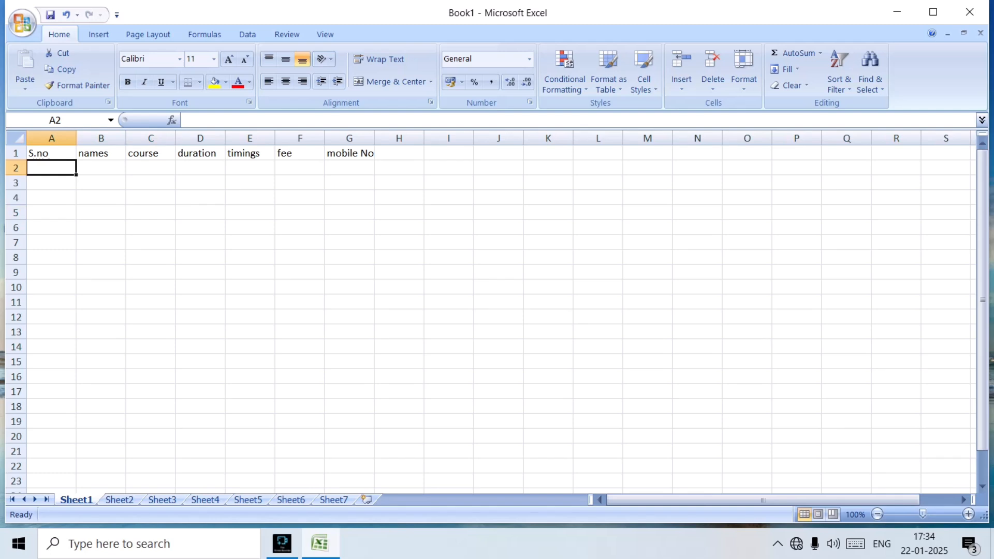
{"action": "type", "text": "1"}
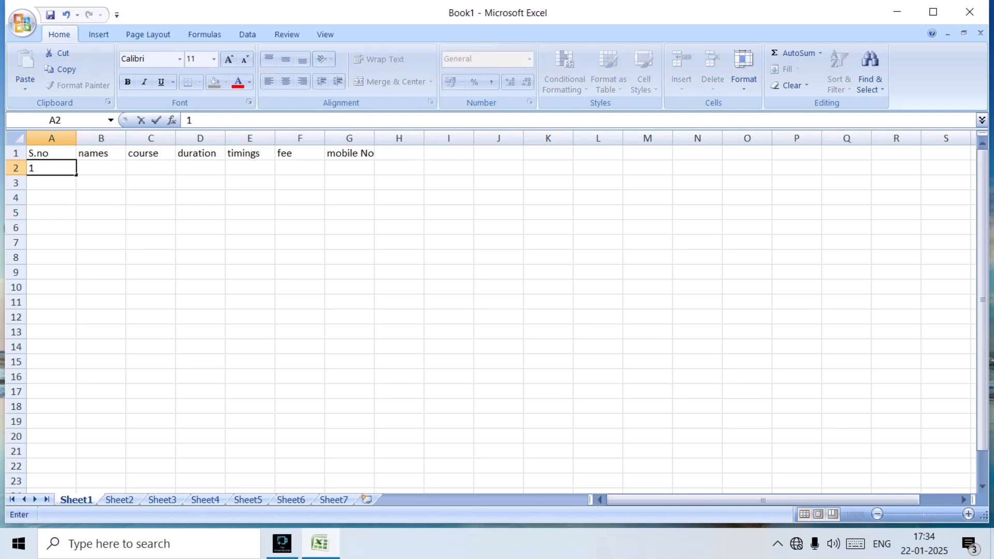
{"action": "left_click_drag", "start_coordinate": [76, 175], "coordinate": [73, 401]}
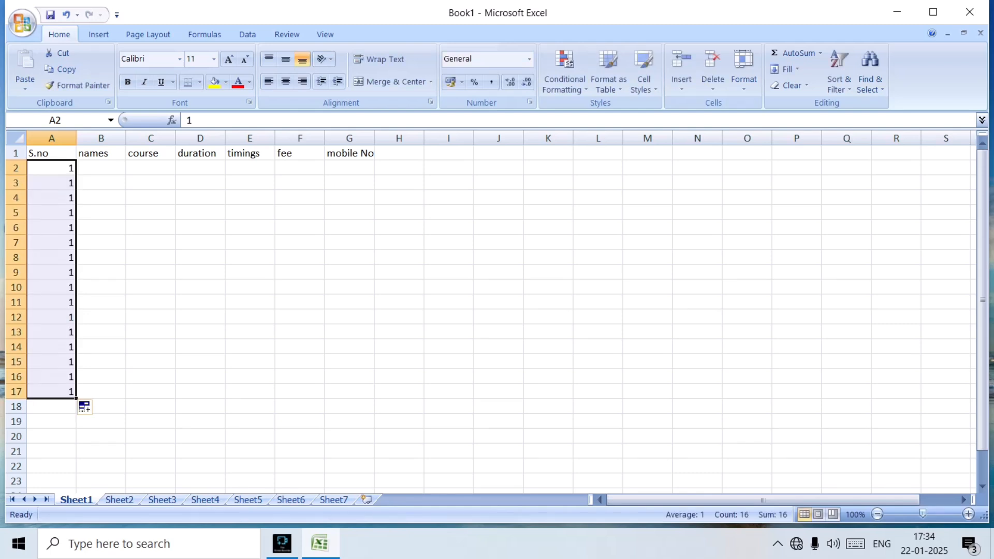
{"action": "key", "text": "Delete"}
{"action": "left_click", "coordinate": [201, 317]}
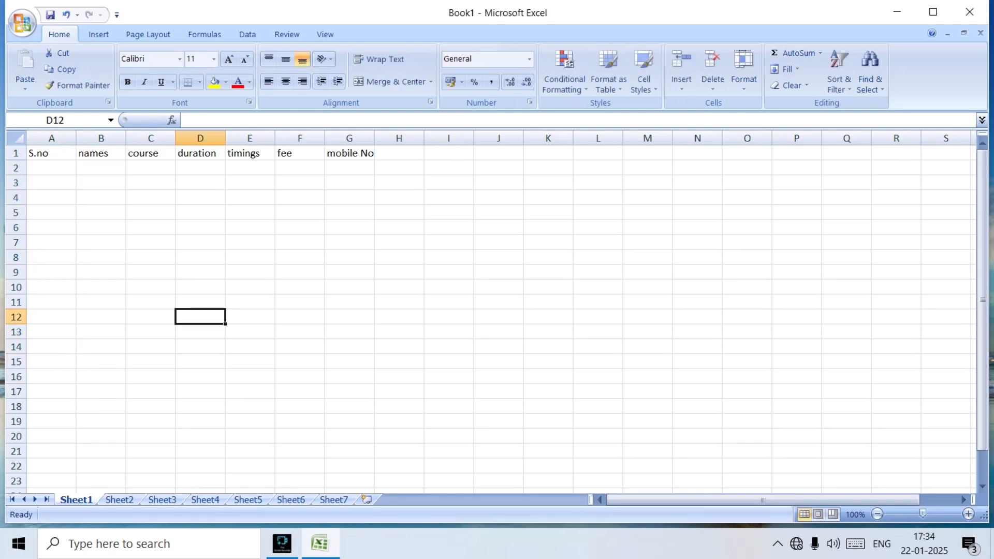
Enter 1 in cell A2 and fill an increasing series from that single cell to 20 in A21
{"action": "left_click", "coordinate": [52, 168]}
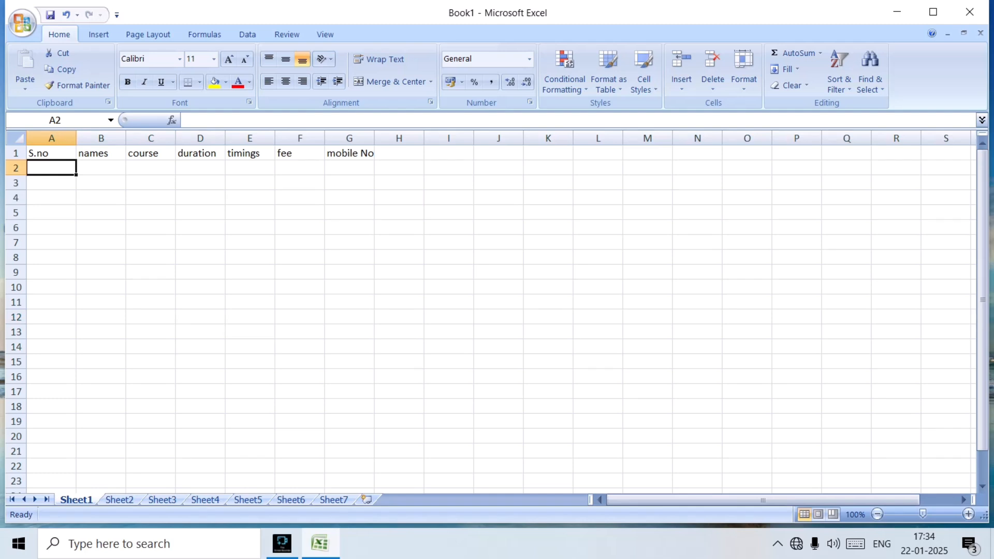
{"action": "type", "text": "1"}
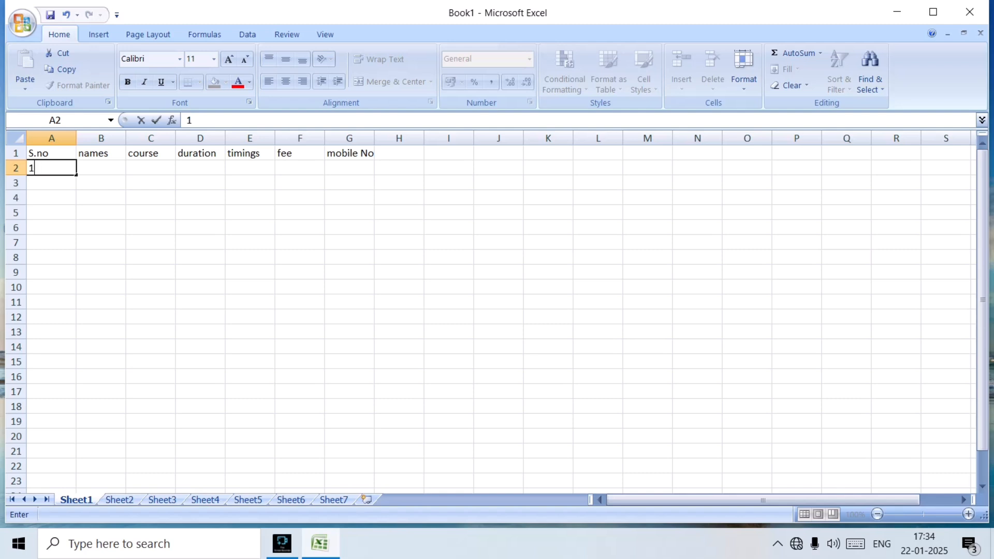
{"action": "left_click_drag", "start_coordinate": [76, 175], "coordinate": [78, 458]}
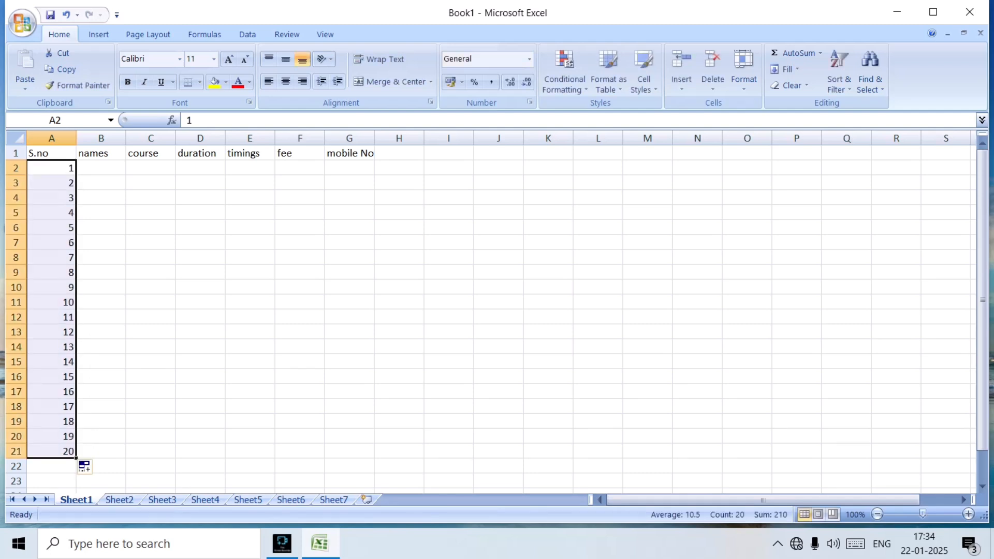
{"action": "left_click", "coordinate": [300, 288]}
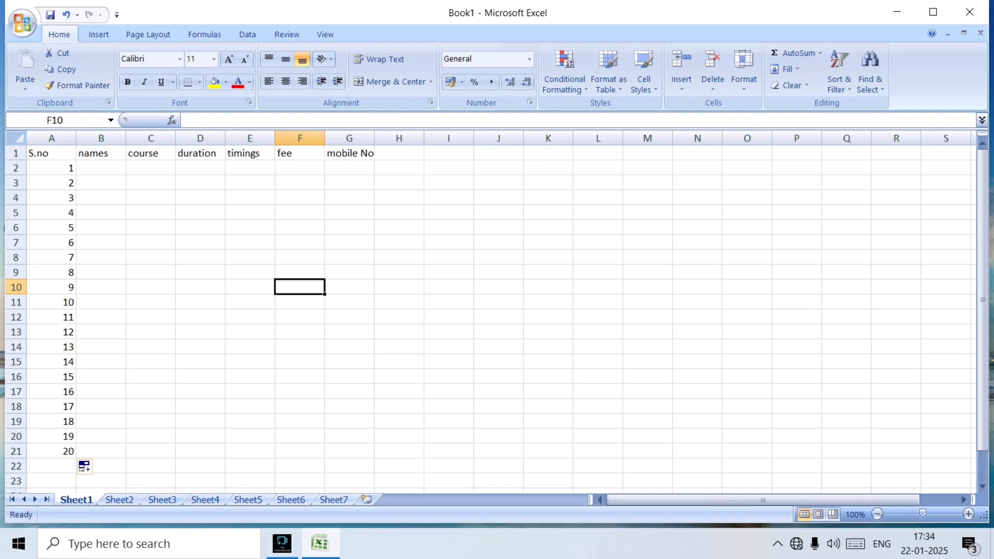
Delete the serial numbers in cells A2 to A21, keeping the heading row
{"action": "left_click_drag", "start_coordinate": [51, 168], "coordinate": [51, 451]}
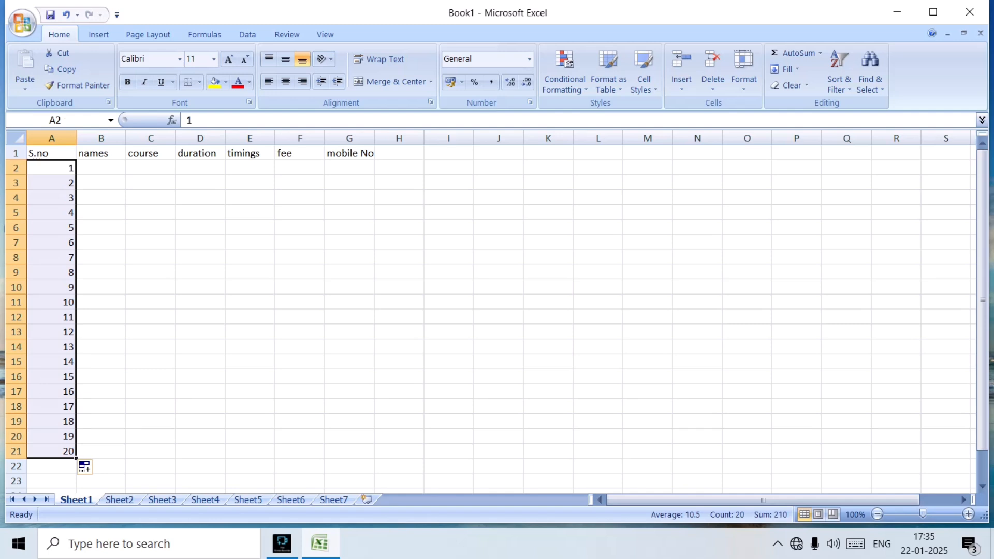
{"action": "key", "text": "Delete"}
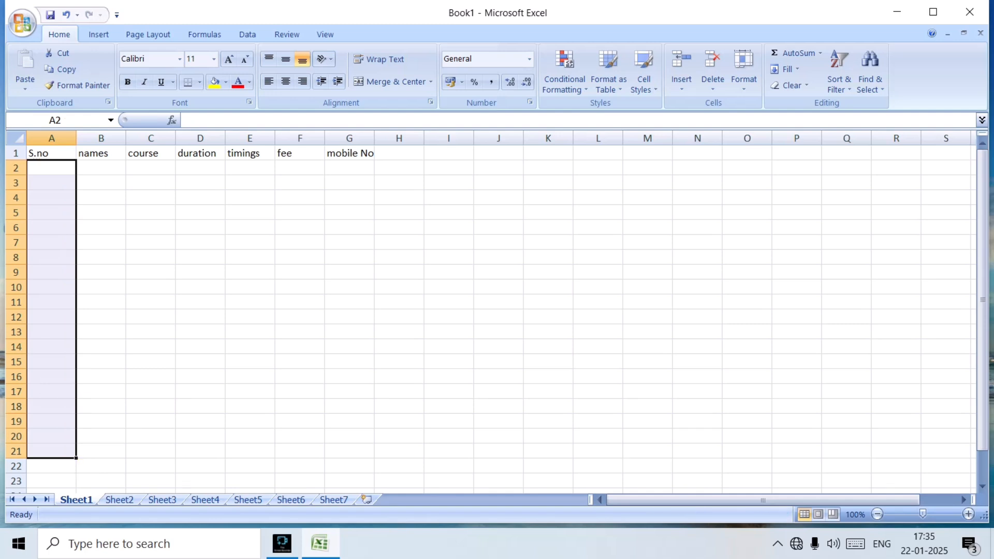
Enter 1 in cell A2 and fill an increasing series down to 20 in A21, undoing the plain copy fill
{"action": "left_click", "coordinate": [51, 169]}
{"action": "type", "text": "1"}
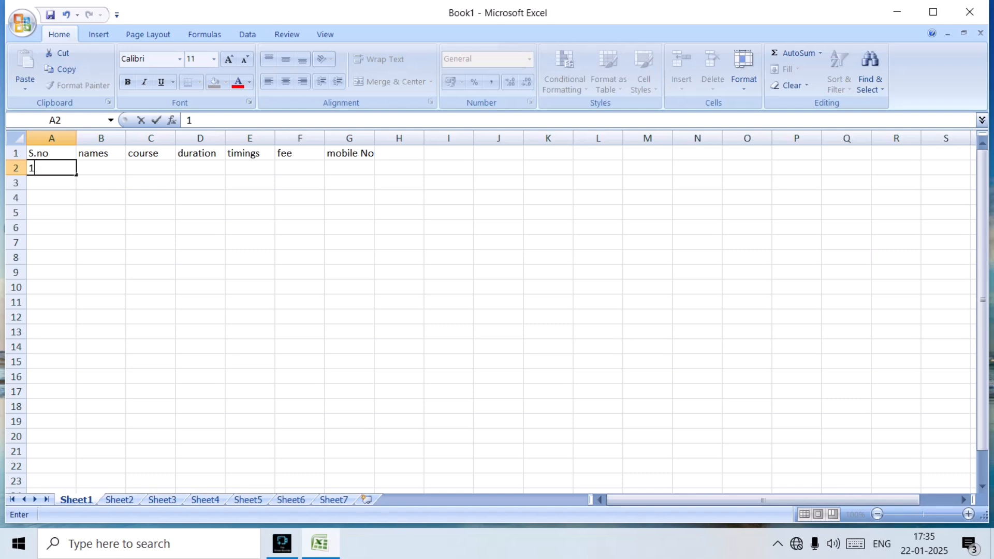
{"action": "left_click_drag", "start_coordinate": [76, 176], "coordinate": [77, 459]}
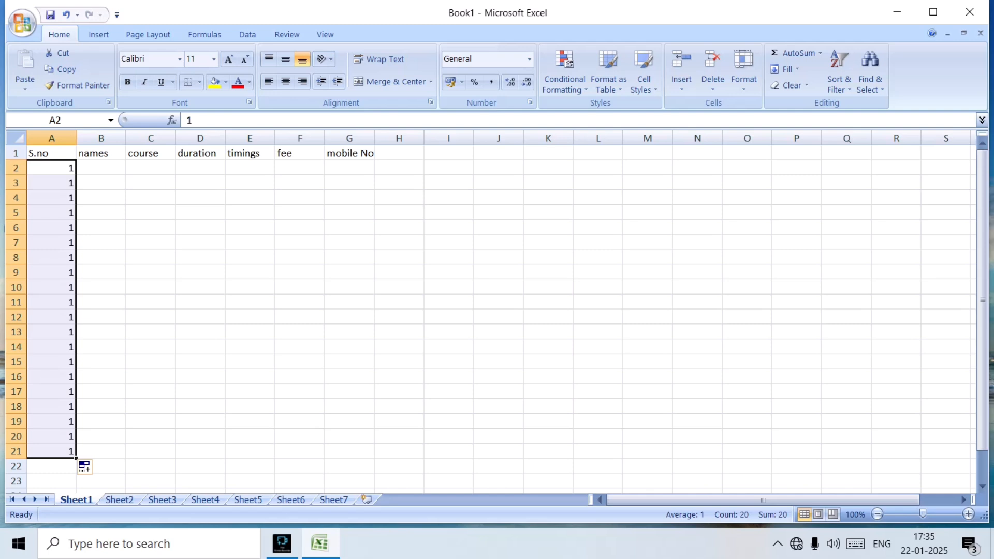
{"action": "key", "text": "ctrl+z"}
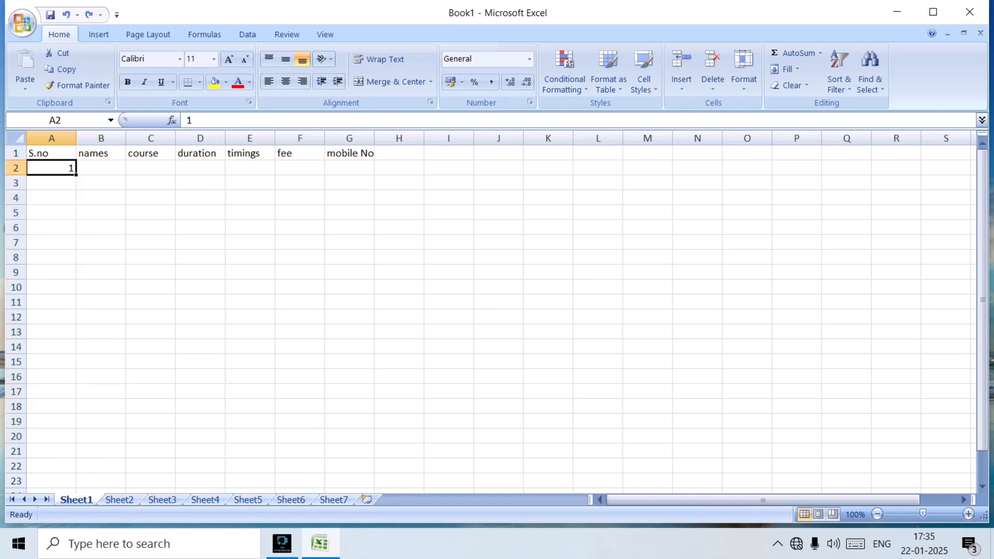
{"action": "left_click_drag", "start_coordinate": [77, 175], "coordinate": [77, 456]}
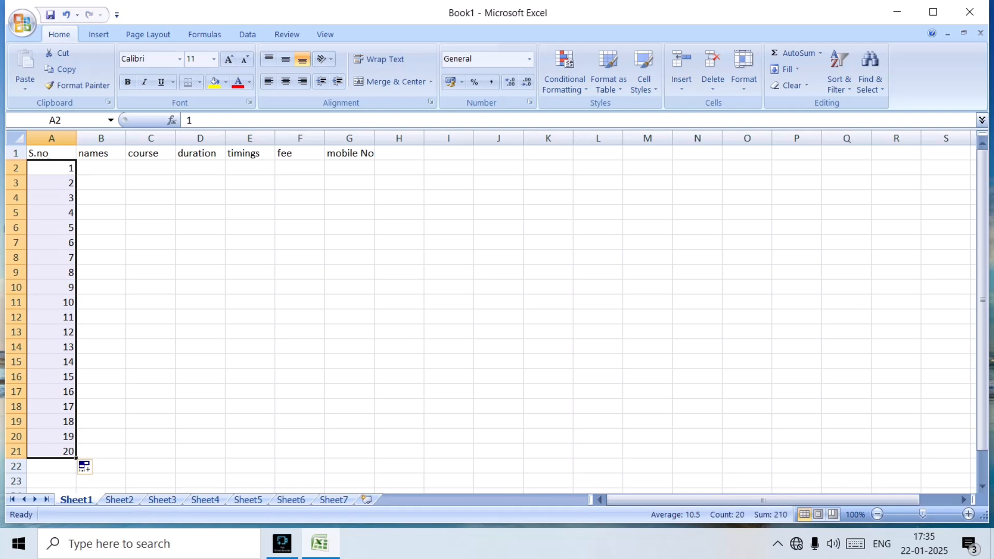
{"action": "left_click", "coordinate": [349, 302]}
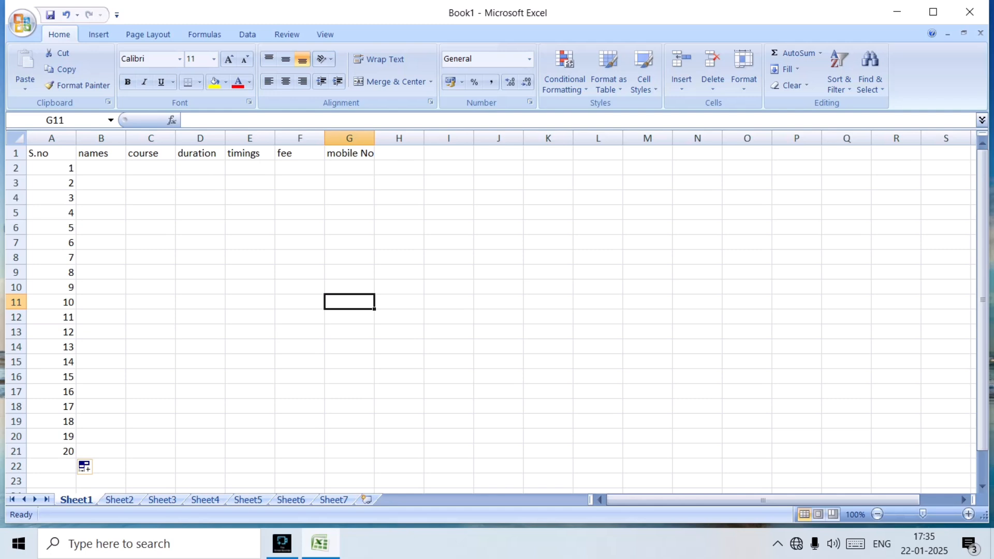
Examine the table's page layout in an enlarged print preview and return to the worksheet
{"action": "left_click", "coordinate": [23, 23]}
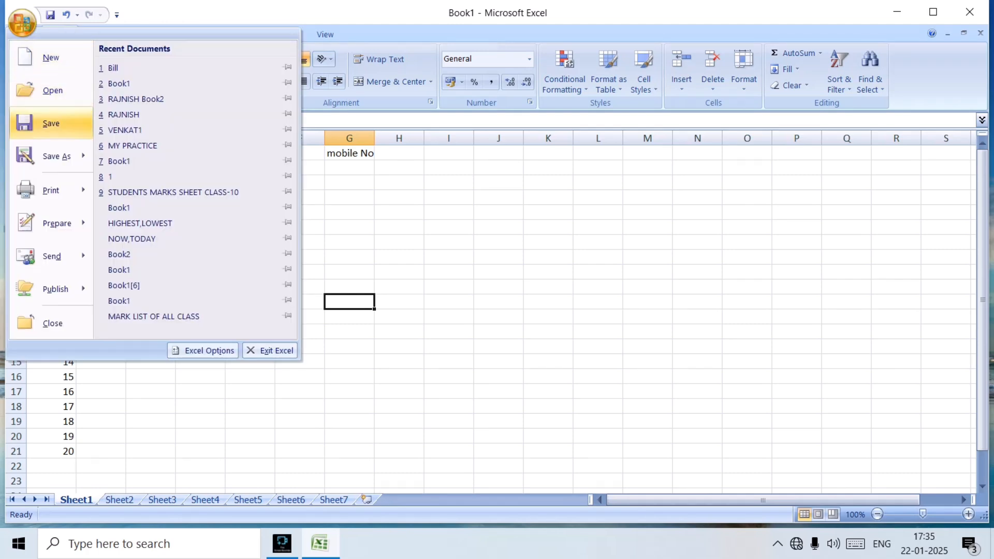
{"action": "mouse_move", "coordinate": [50, 190]}
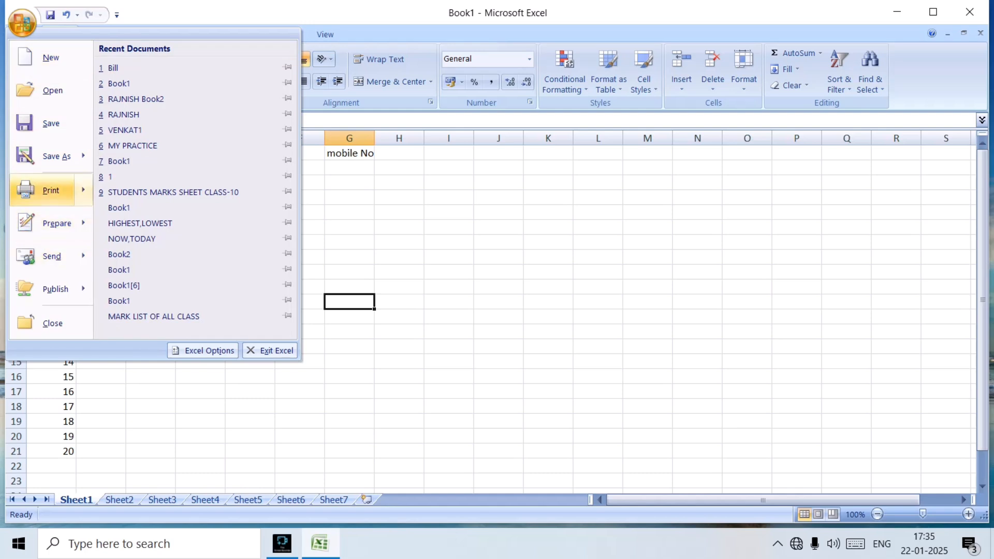
{"action": "left_click", "coordinate": [194, 161]}
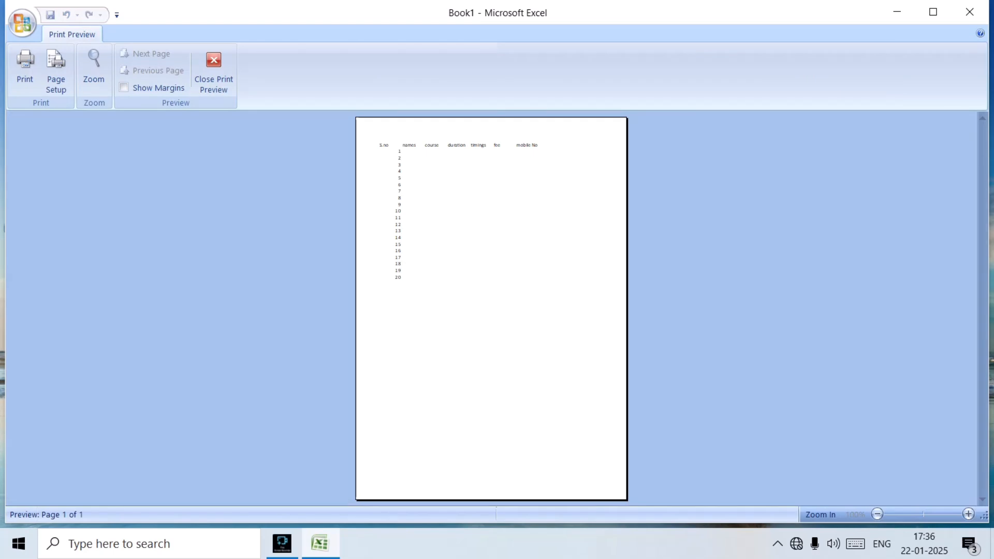
{"action": "left_click", "coordinate": [94, 70]}
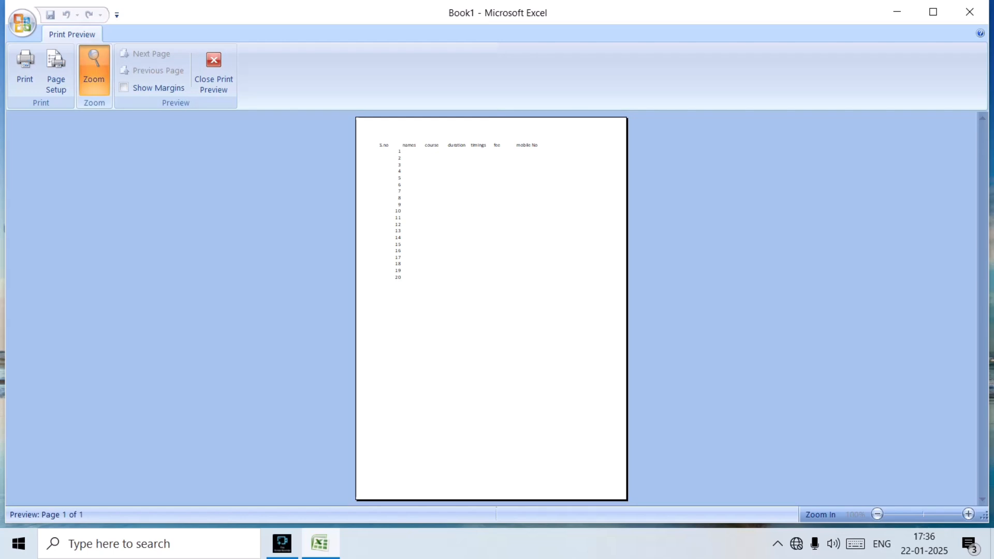
{"action": "scroll", "coordinate": [345, 302], "scroll_direction": "down", "scroll_amount": 2}
{"action": "scroll", "coordinate": [344, 302], "scroll_direction": "up", "scroll_amount": 4}
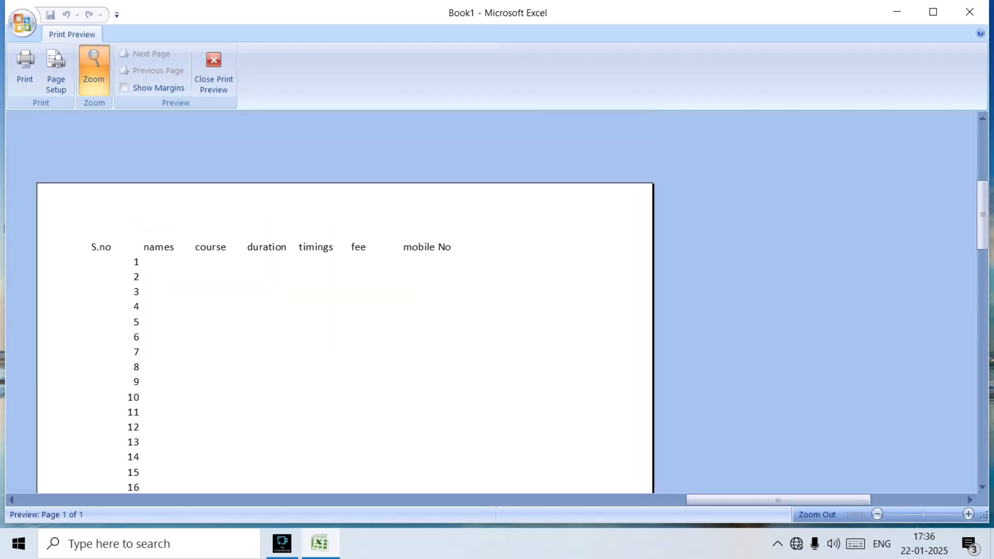
{"action": "scroll", "coordinate": [344, 302], "scroll_direction": "down", "scroll_amount": 3}
{"action": "scroll", "coordinate": [344, 302], "scroll_direction": "down", "scroll_amount": 2}
{"action": "scroll", "coordinate": [345, 302], "scroll_direction": "up", "scroll_amount": 3}
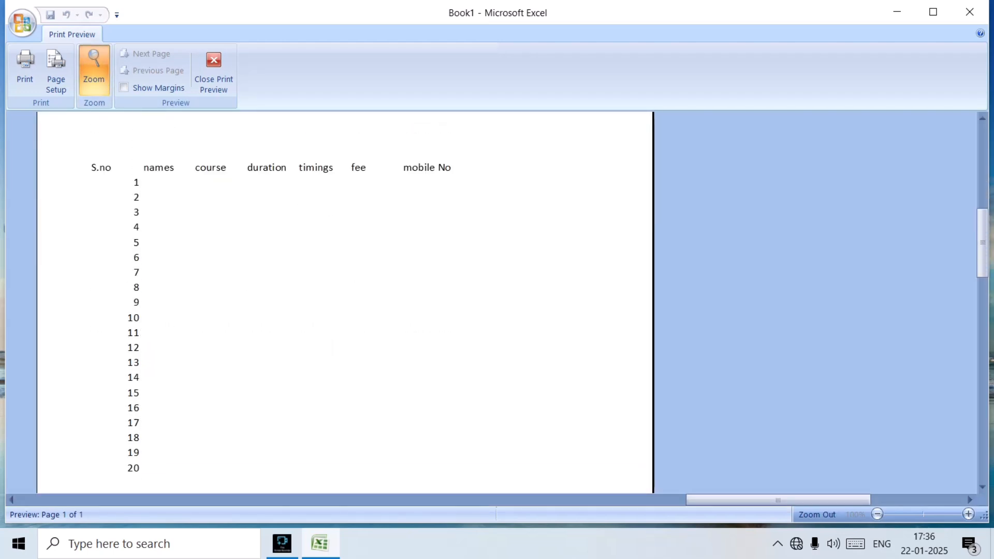
{"action": "scroll", "coordinate": [345, 302], "scroll_direction": "down", "scroll_amount": 1}
{"action": "left_click", "coordinate": [213, 73]}
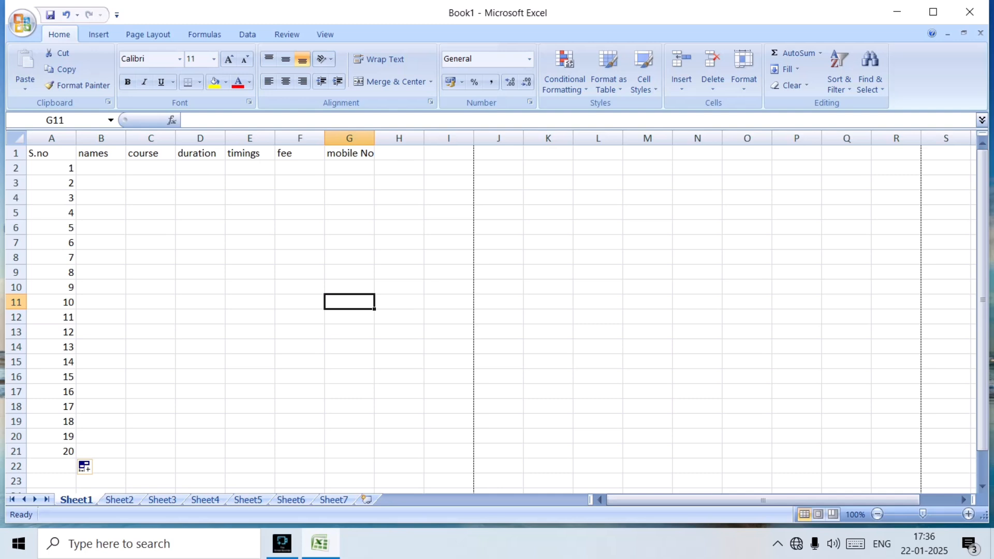
{"action": "left_click", "coordinate": [399, 198]}
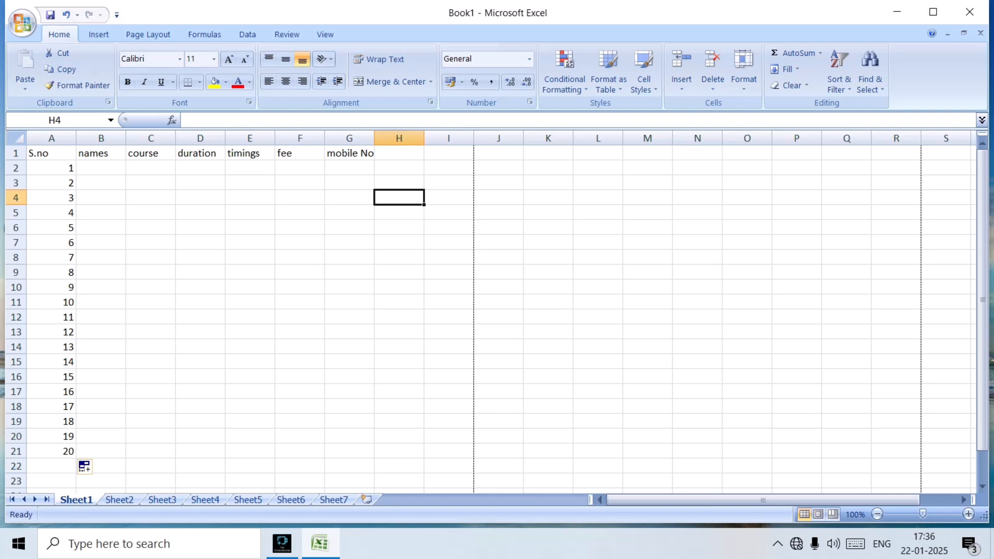
Apply All Borders to the whole table, cells A1 to G21
{"action": "left_click", "coordinate": [51, 153]}
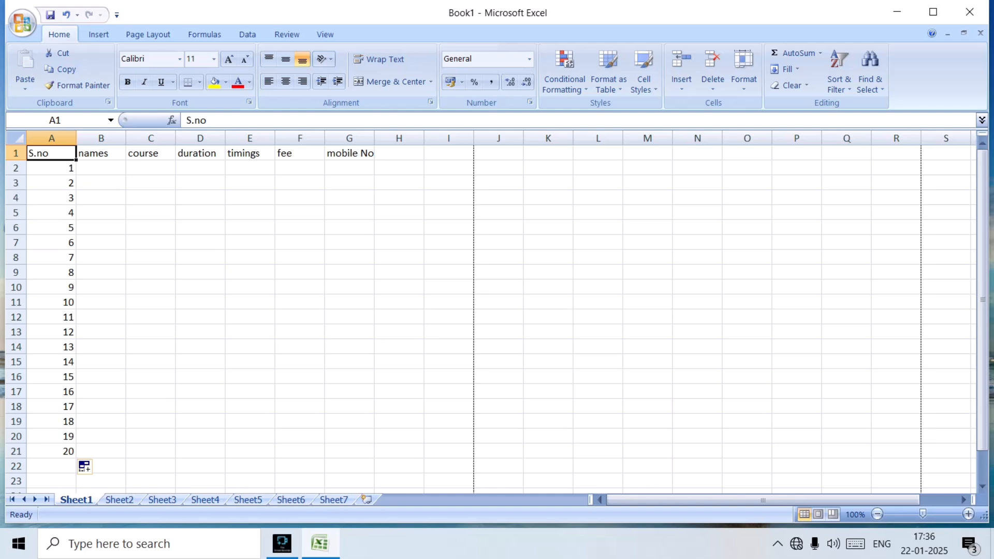
{"action": "key", "text": "ctrl+a"}
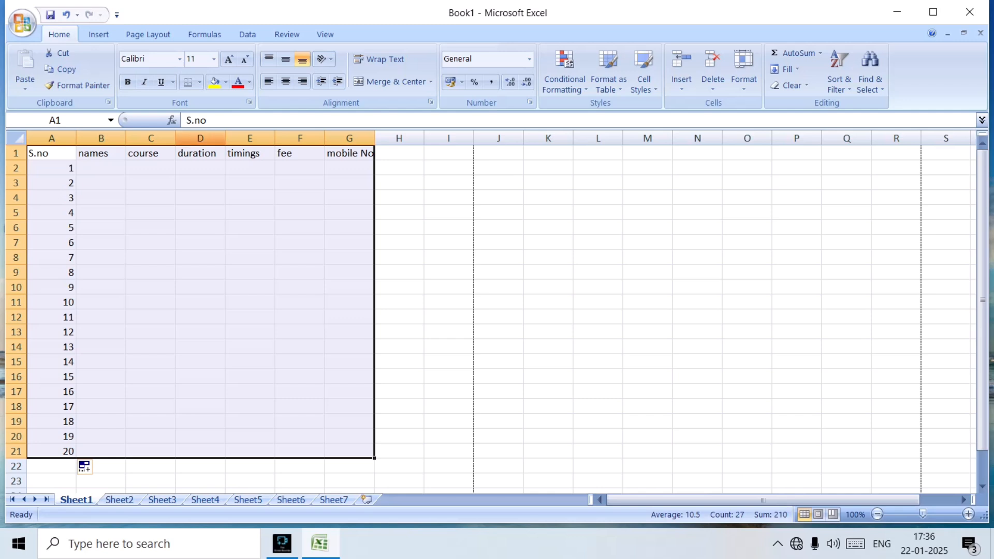
{"action": "left_click", "coordinate": [199, 83]}
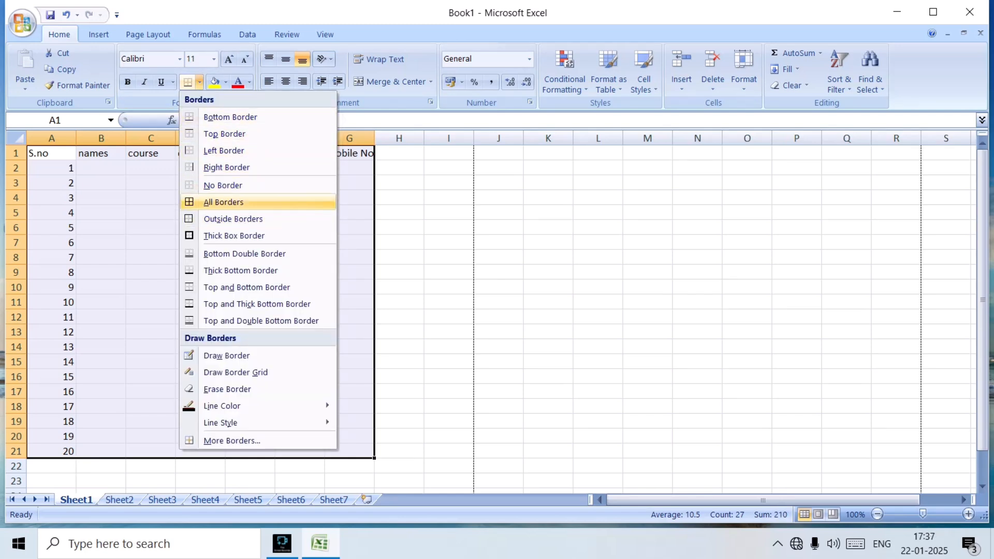
{"action": "left_click", "coordinate": [223, 203]}
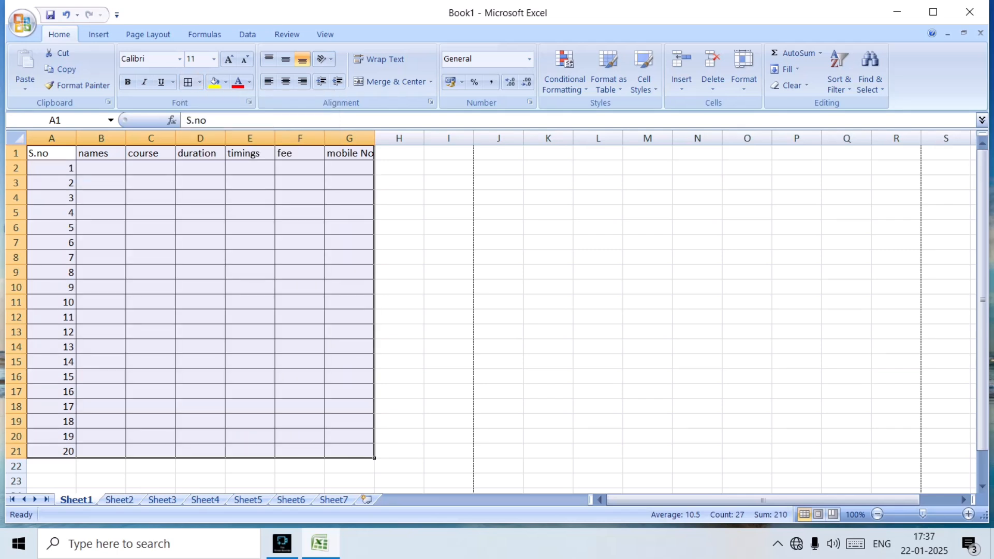
{"action": "left_click", "coordinate": [399, 213]}
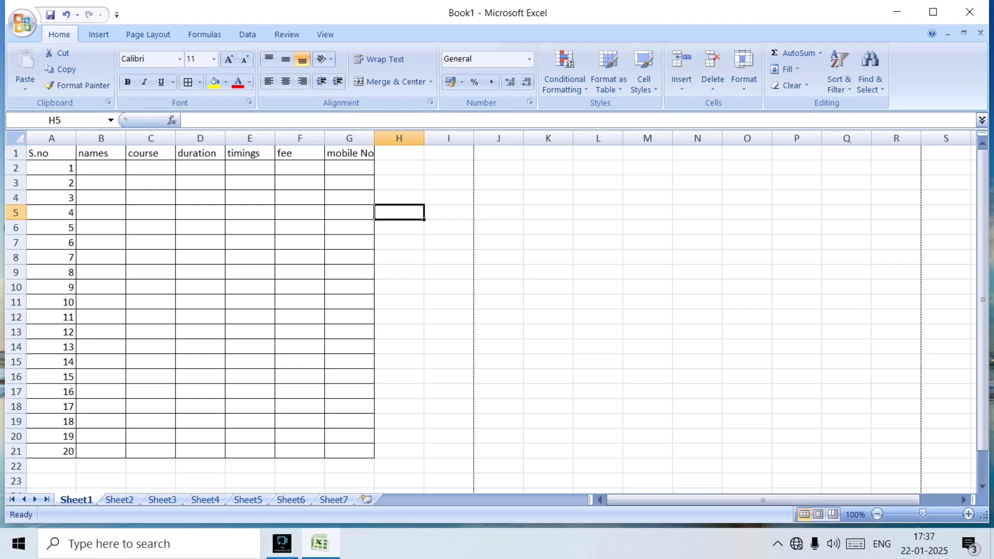
Narrow the S.no and duration columns to fit their headings and widen the names, course, timings and mobile No columns
{"action": "left_click_drag", "start_coordinate": [76, 137], "coordinate": [103, 138]}
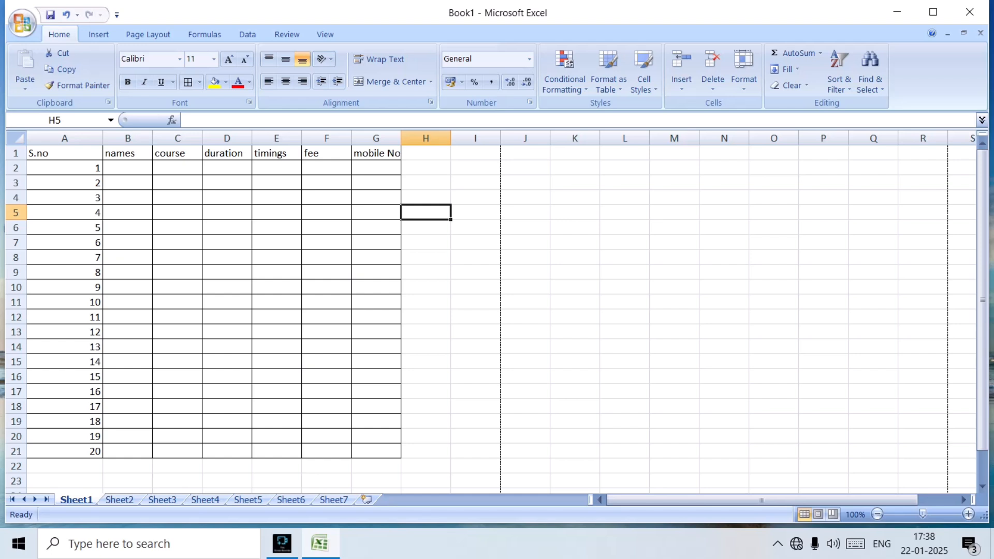
{"action": "left_click_drag", "start_coordinate": [102, 138], "coordinate": [53, 138]}
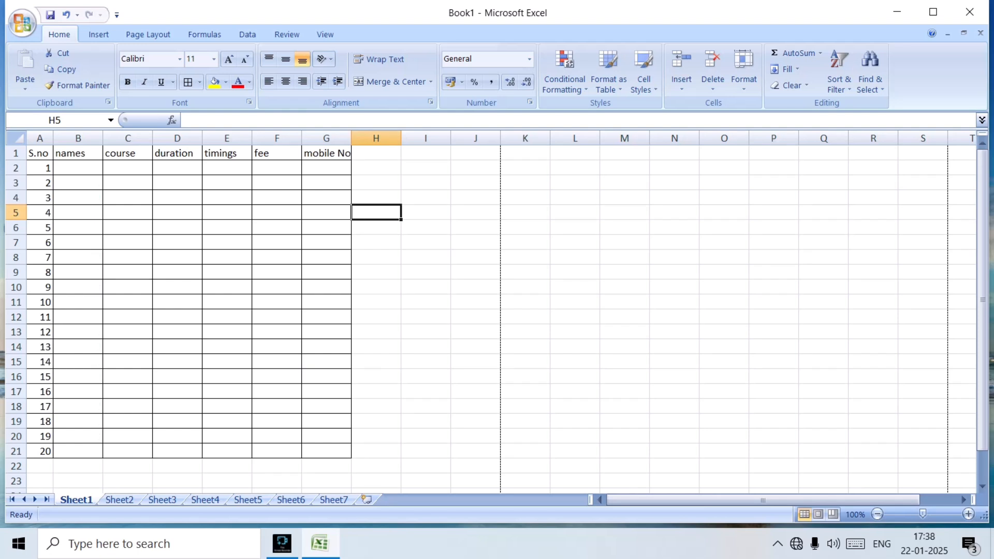
{"action": "left_click_drag", "start_coordinate": [103, 138], "coordinate": [164, 138]}
{"action": "left_click_drag", "start_coordinate": [166, 138], "coordinate": [166, 137]}
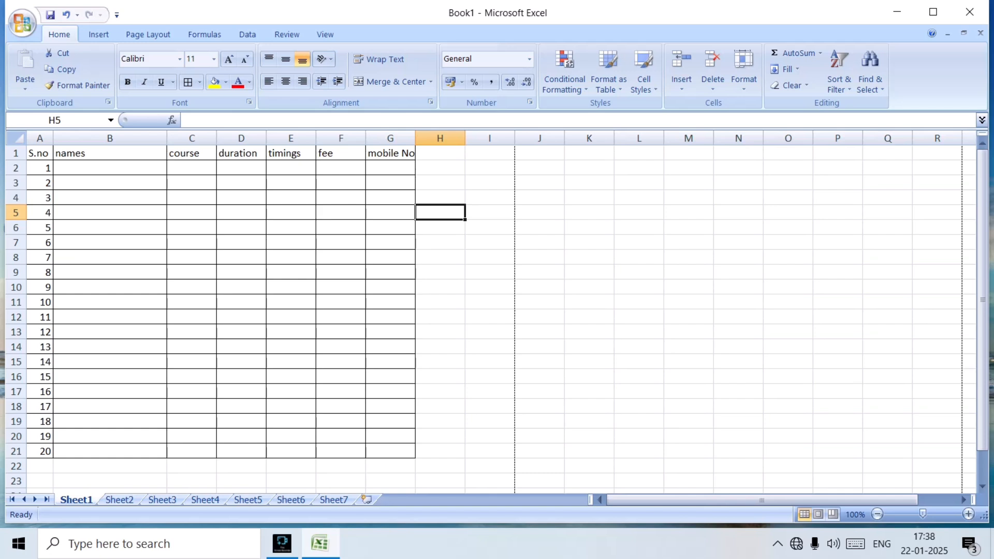
{"action": "left_click_drag", "start_coordinate": [217, 138], "coordinate": [286, 138]}
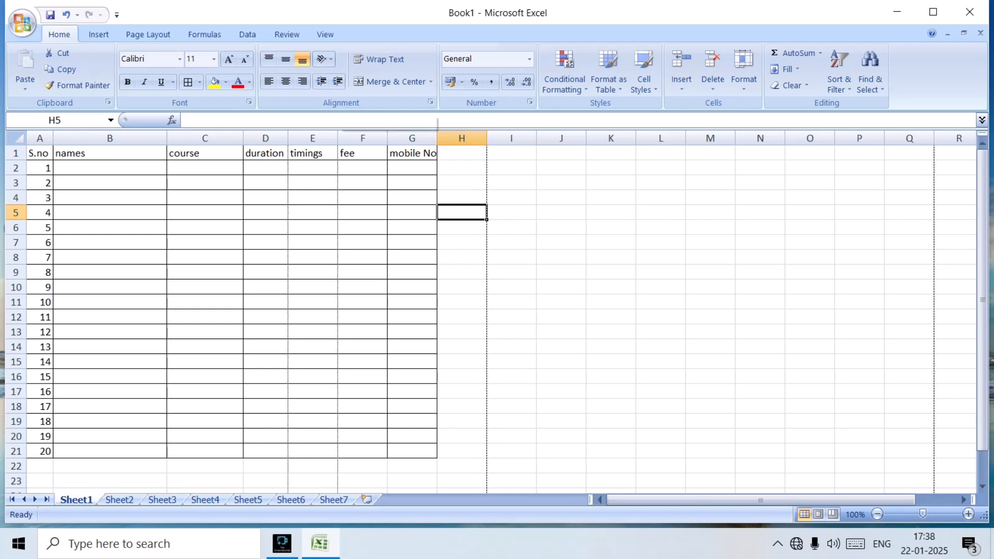
{"action": "left_click_drag", "start_coordinate": [337, 138], "coordinate": [354, 138]}
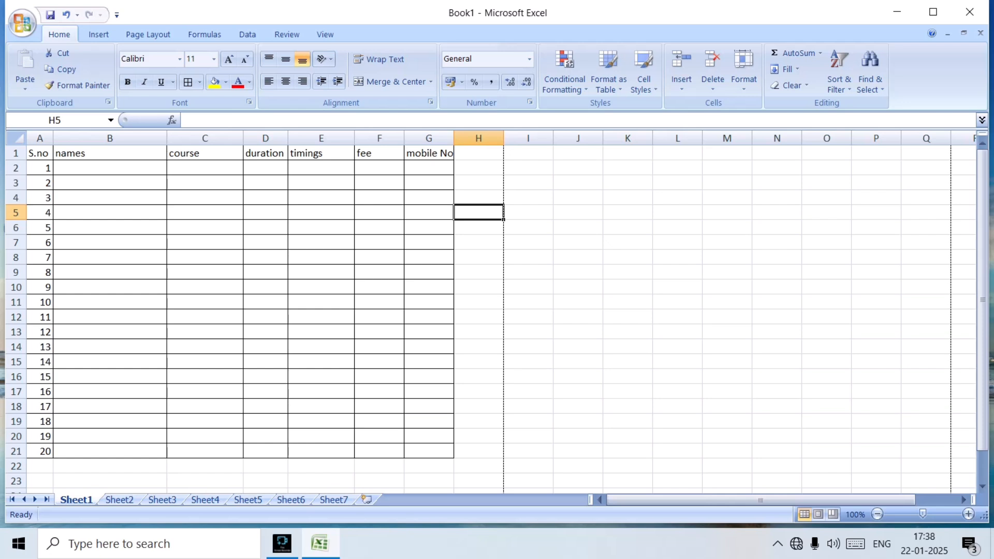
{"action": "left_click_drag", "start_coordinate": [453, 138], "coordinate": [494, 138]}
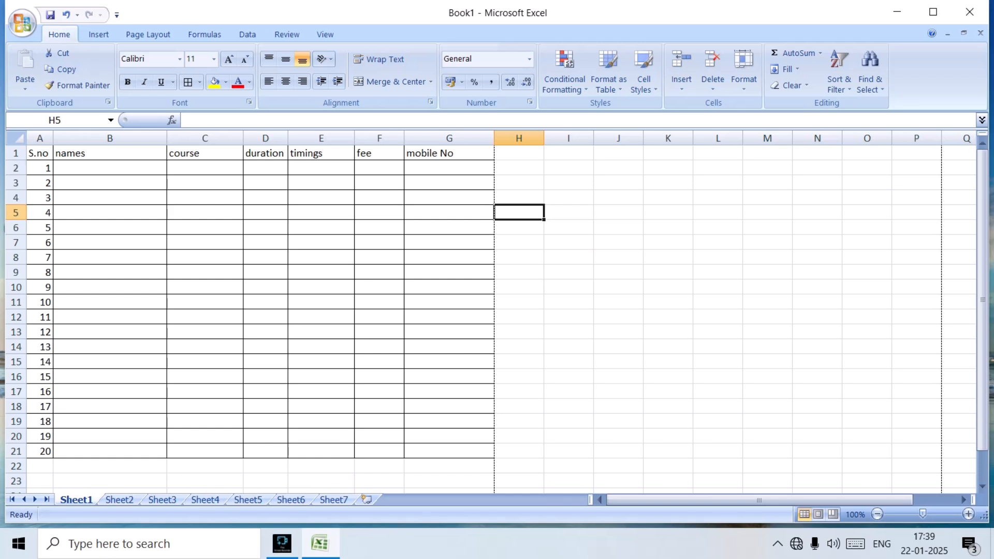
Try making rows 1 and 2 taller one at a time, and undo both row height changes
{"action": "left_click_drag", "start_coordinate": [15, 160], "coordinate": [15, 167]}
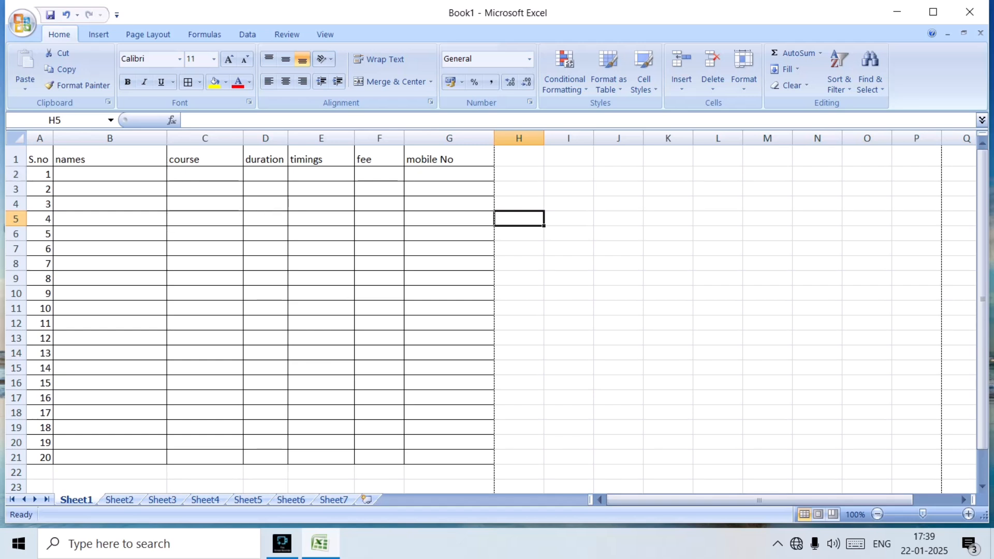
{"action": "left_click_drag", "start_coordinate": [16, 182], "coordinate": [16, 189]}
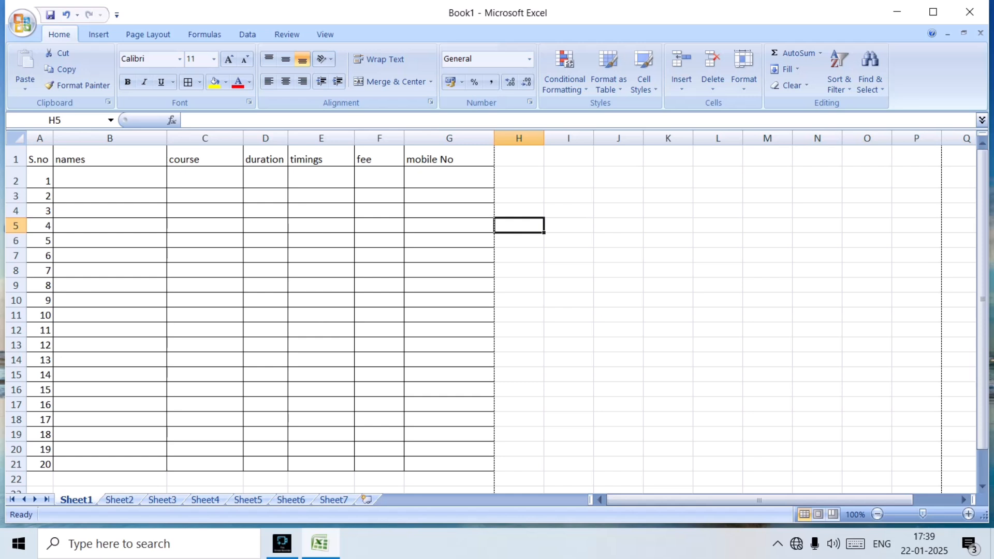
{"action": "key", "text": "ctrl+z"}
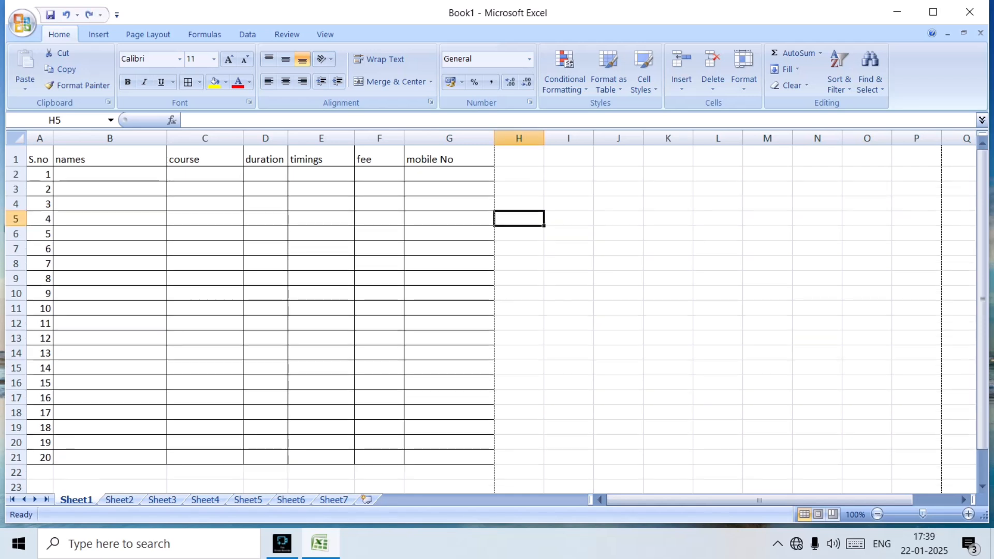
{"action": "key", "text": "ctrl+z"}
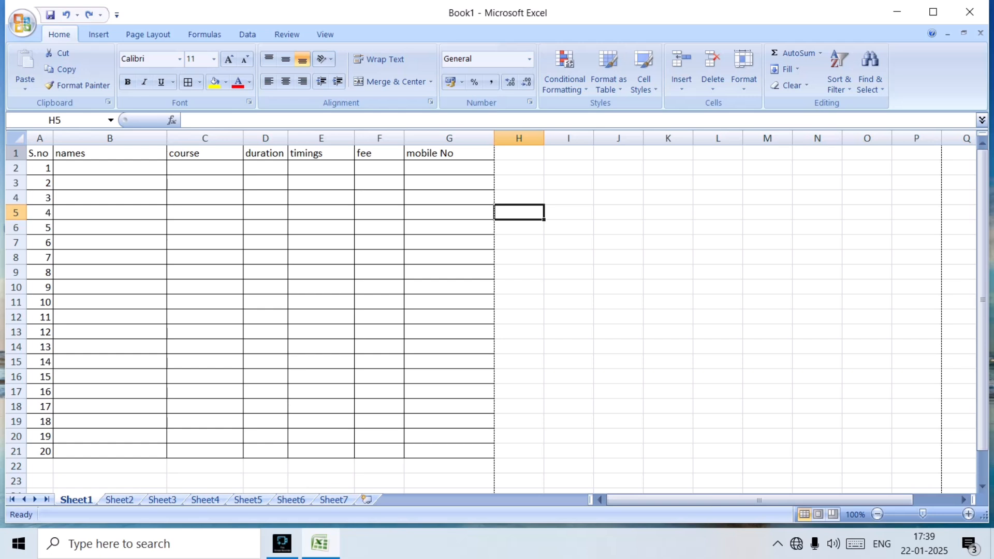
Increase the height of rows 1 to 21 together to about twice the default row height
{"action": "left_click_drag", "start_coordinate": [16, 152], "coordinate": [16, 454]}
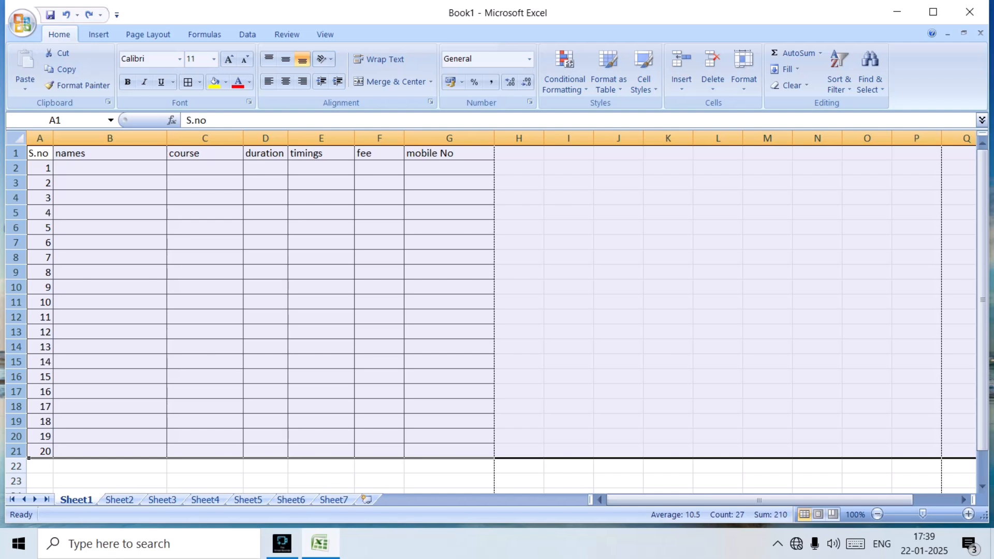
{"action": "left_click_drag", "start_coordinate": [15, 264], "coordinate": [15, 225]}
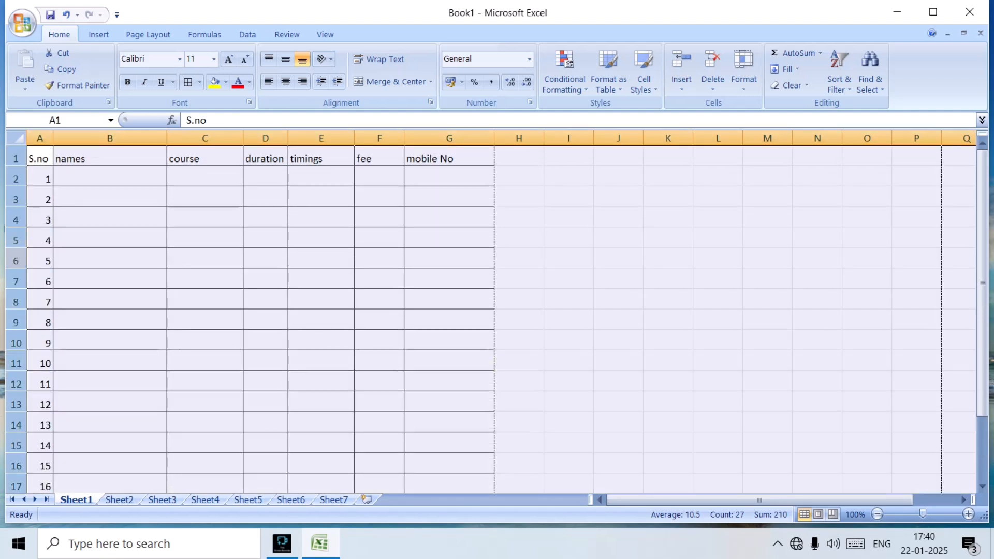
{"action": "mouse_move", "coordinate": [10, 250]}
{"action": "left_mouse_down"}
{"action": "mouse_move", "coordinate": [10, 231]}
{"action": "mouse_move", "coordinate": [10, 251]}
{"action": "left_mouse_up"}
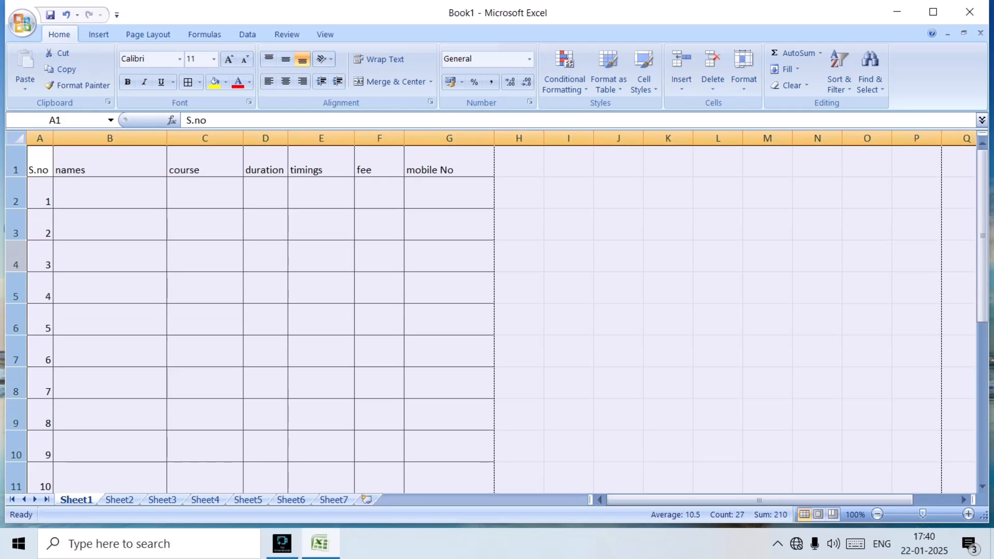
{"action": "scroll", "coordinate": [497, 319], "scroll_direction": "down", "scroll_amount": 16}
{"action": "scroll", "coordinate": [497, 319], "scroll_direction": "up", "scroll_amount": 16}
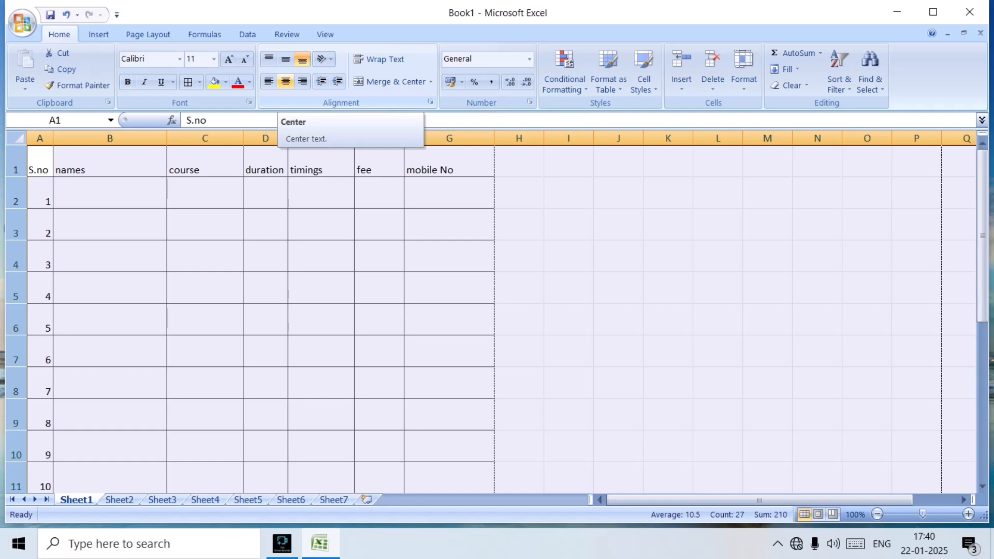
Center the text of rows 1 to 21 horizontally and vertically in the cells and make it bold
{"action": "left_click", "coordinate": [286, 82]}
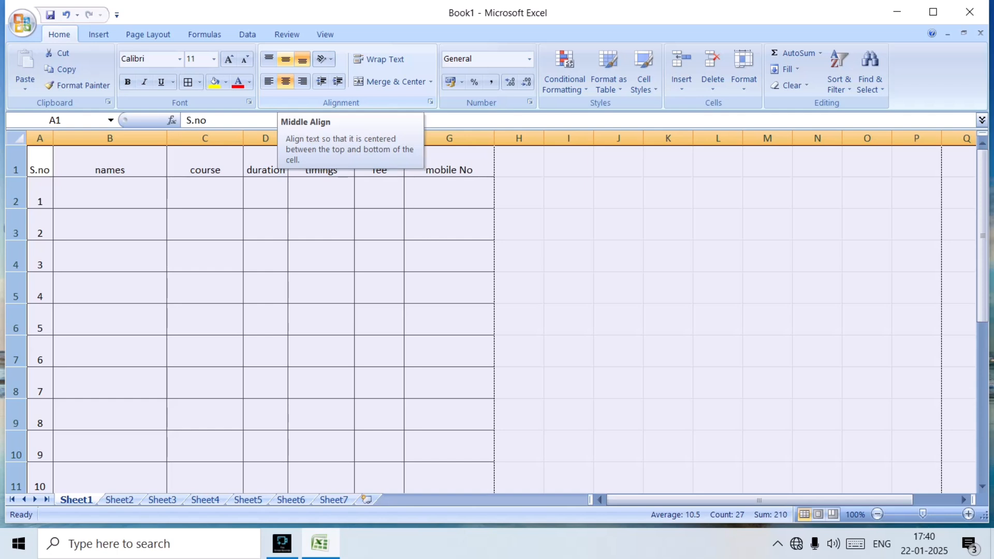
{"action": "left_click", "coordinate": [286, 59]}
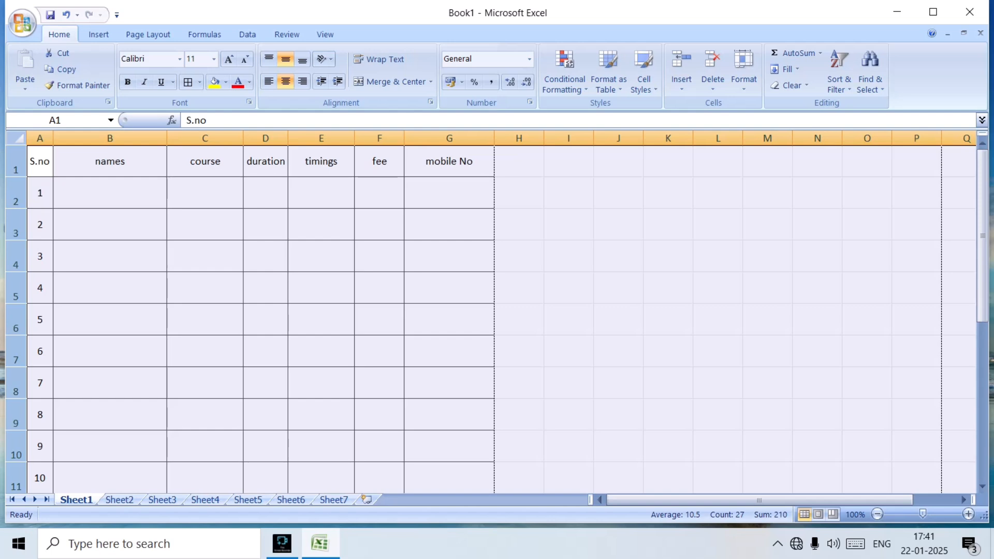
{"action": "left_click", "coordinate": [128, 82]}
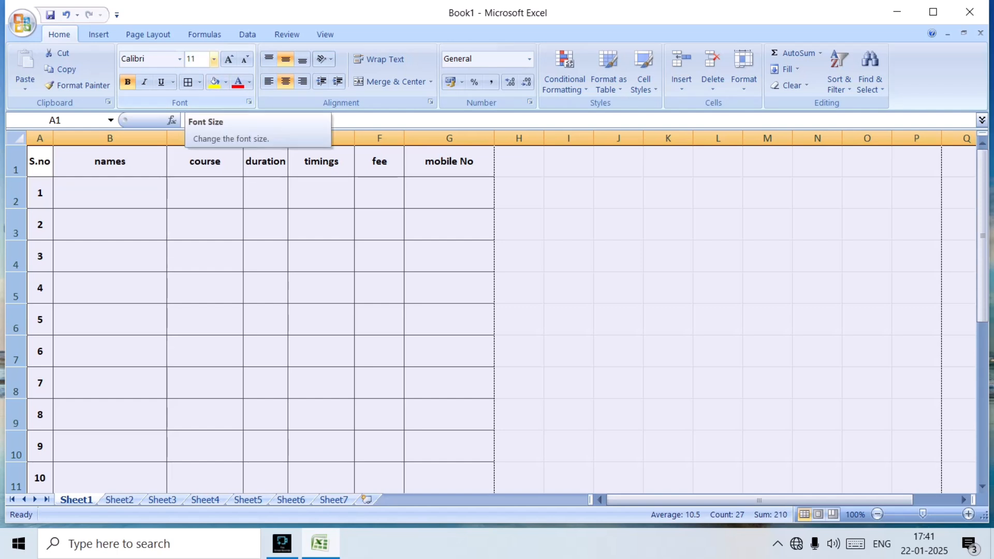
Set the font size of the table text in rows 1 to 21 to 12
{"action": "left_click", "coordinate": [213, 59]}
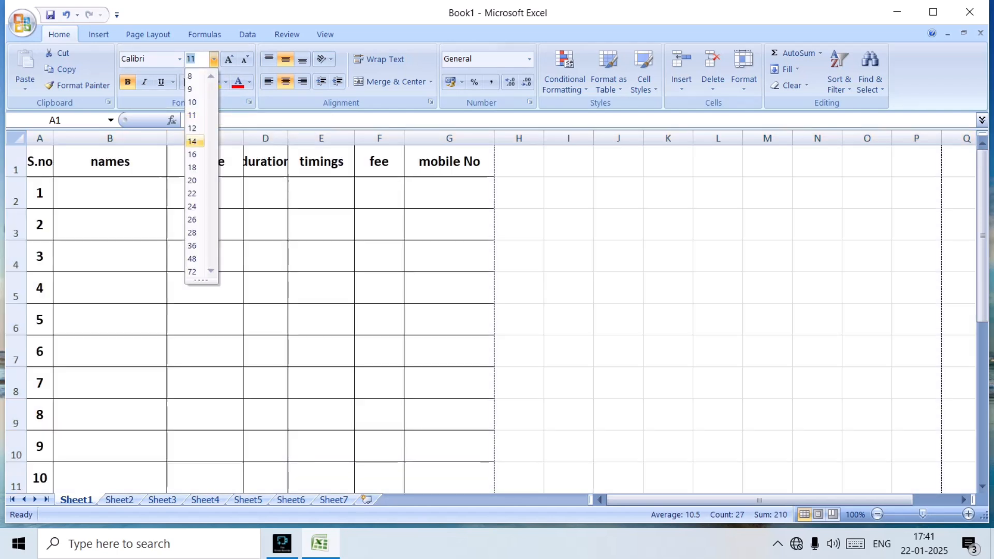
{"action": "left_click", "coordinate": [193, 128]}
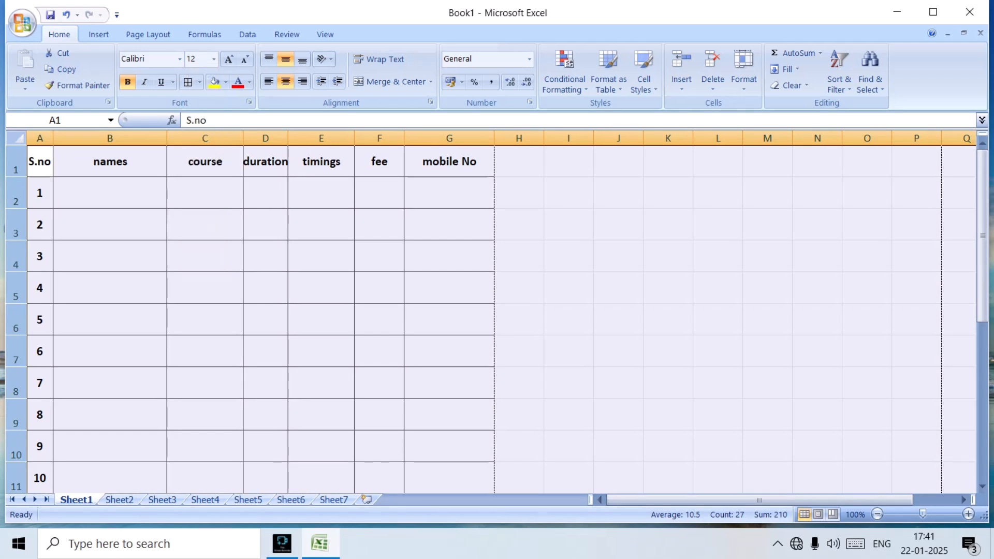
{"action": "left_click", "coordinate": [266, 256]}
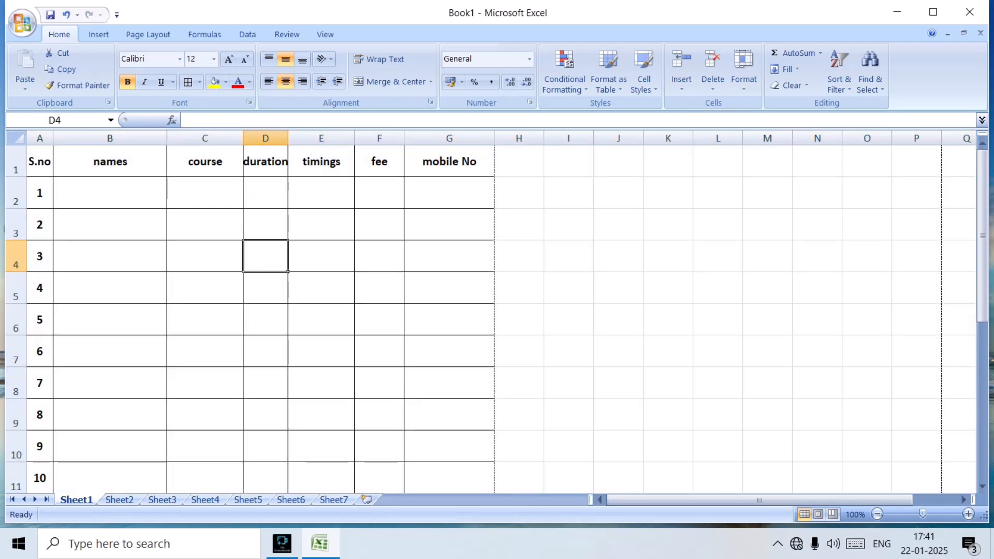
{"action": "scroll", "coordinate": [491, 318], "scroll_direction": "down", "scroll_amount": 13}
{"action": "scroll", "coordinate": [492, 310], "scroll_direction": "up", "scroll_amount": 3}
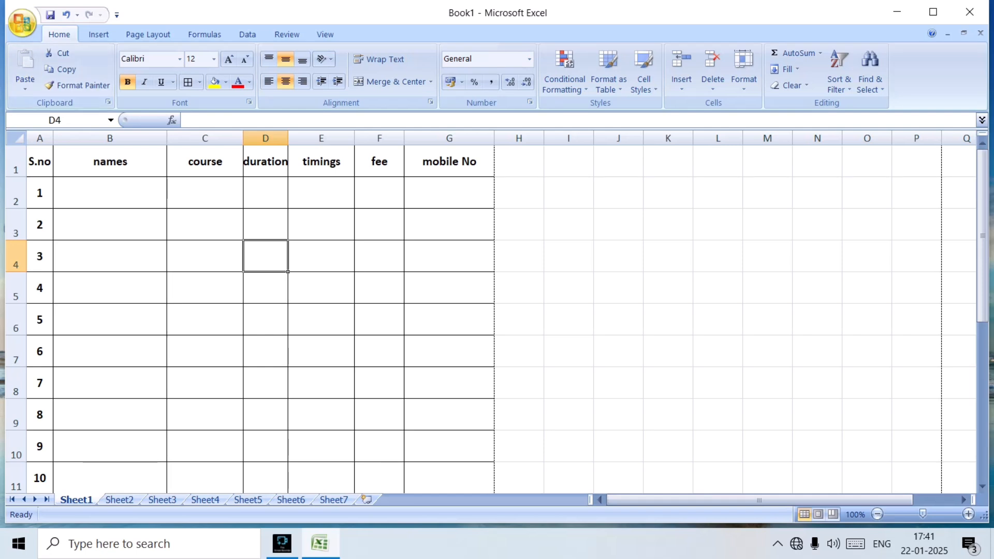
Check the whole table in the print preview, close the preview and look over the rest of the sheet
{"action": "left_click", "coordinate": [22, 22]}
{"action": "mouse_move", "coordinate": [50, 190]}
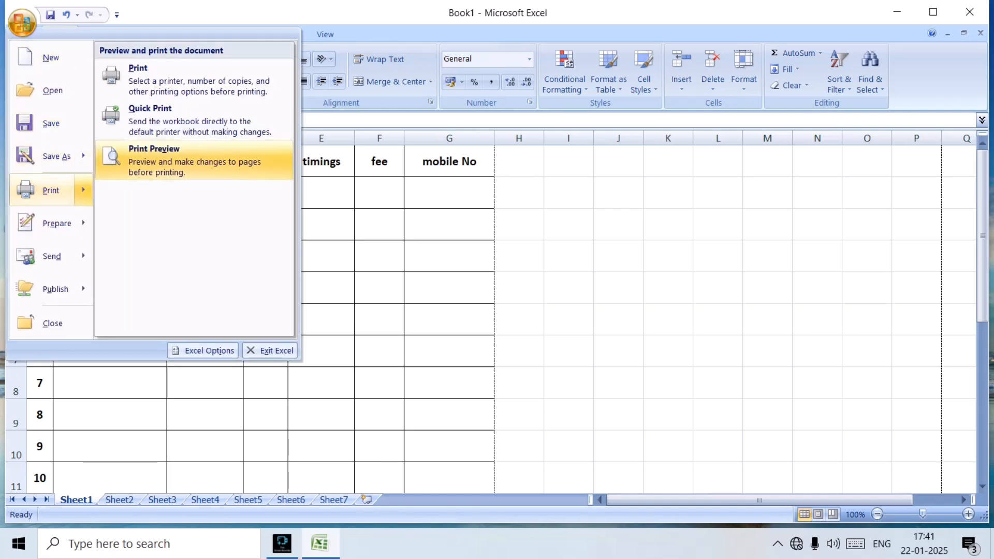
{"action": "left_click", "coordinate": [154, 160]}
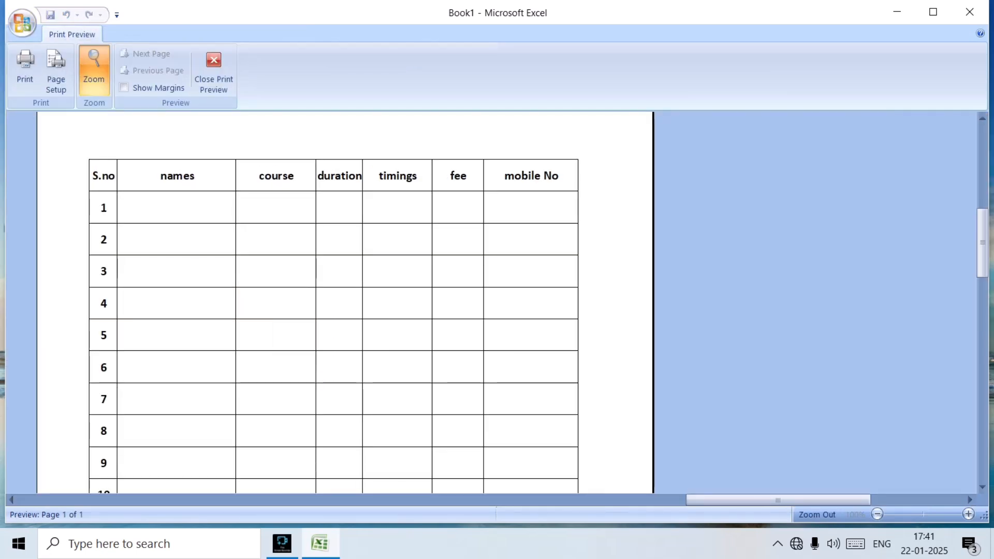
{"action": "scroll", "coordinate": [331, 300], "scroll_direction": "down", "scroll_amount": 5}
{"action": "scroll", "coordinate": [331, 301], "scroll_direction": "up", "scroll_amount": 5}
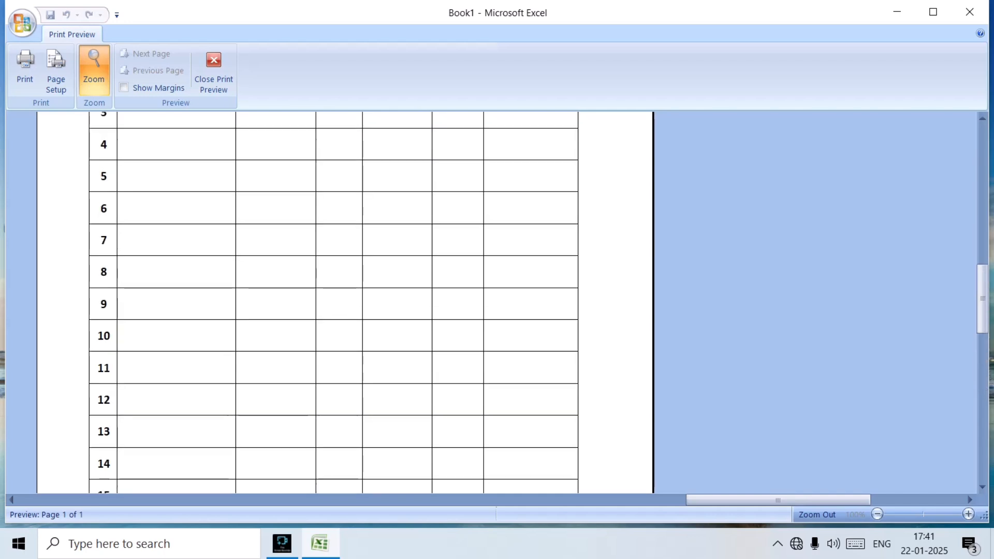
{"action": "scroll", "coordinate": [332, 301], "scroll_direction": "up", "scroll_amount": 3}
{"action": "scroll", "coordinate": [332, 300], "scroll_direction": "down", "scroll_amount": 5}
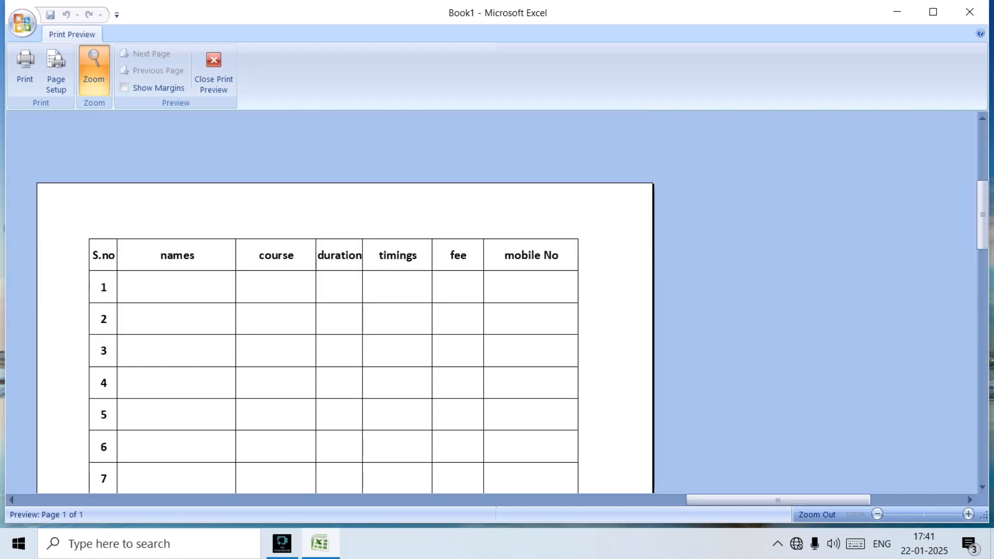
{"action": "scroll", "coordinate": [331, 300], "scroll_direction": "down", "scroll_amount": 1}
{"action": "scroll", "coordinate": [331, 300], "scroll_direction": "up", "scroll_amount": 3}
{"action": "scroll", "coordinate": [331, 301], "scroll_direction": "down", "scroll_amount": 2}
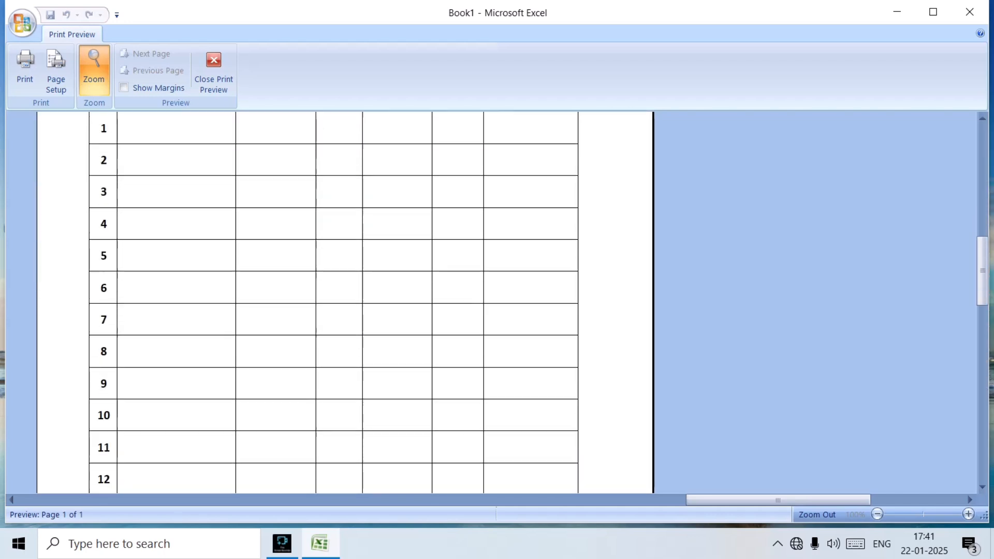
{"action": "scroll", "coordinate": [331, 300], "scroll_direction": "up", "scroll_amount": 4}
{"action": "scroll", "coordinate": [332, 300], "scroll_direction": "down", "scroll_amount": 3}
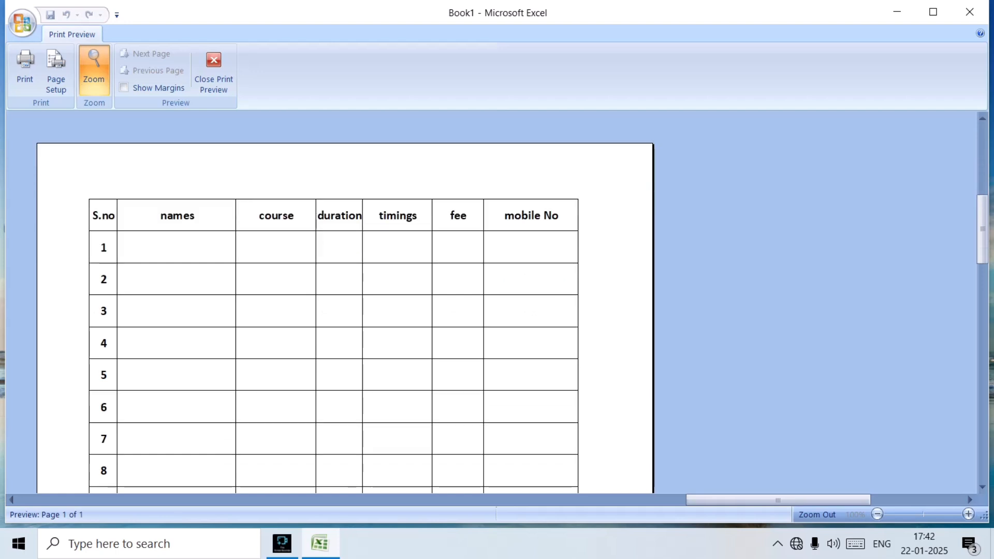
{"action": "scroll", "coordinate": [332, 300], "scroll_direction": "up", "scroll_amount": 3}
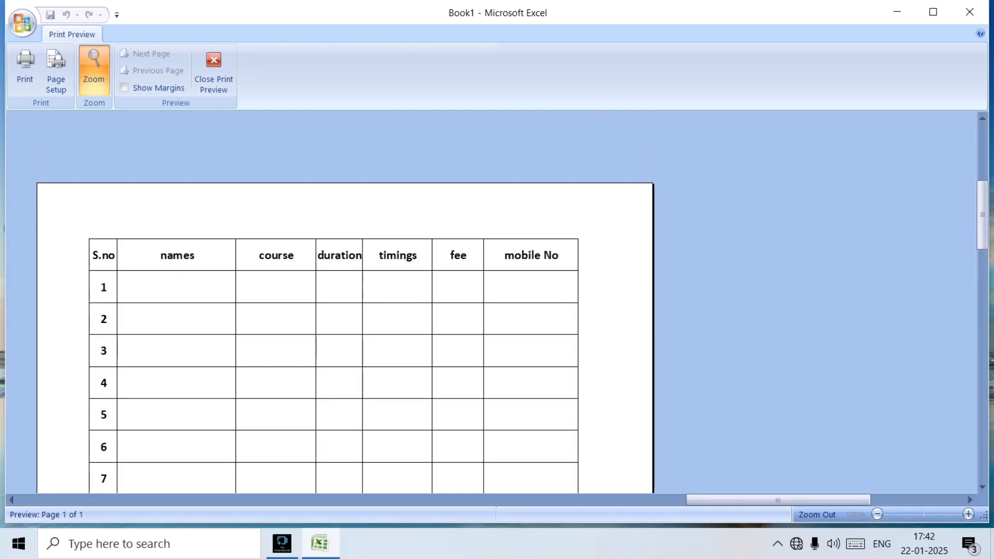
{"action": "left_click", "coordinate": [213, 73]}
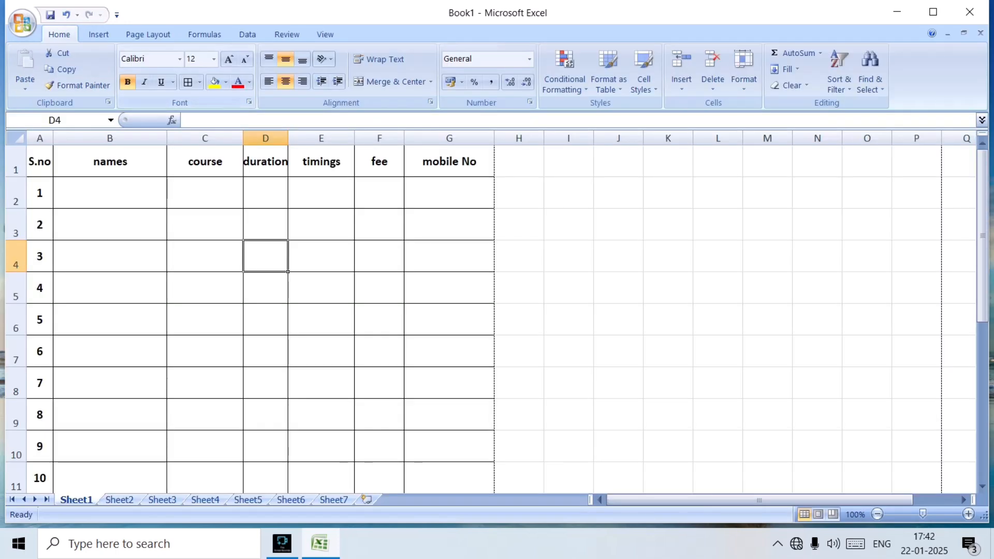
{"action": "scroll", "coordinate": [491, 319], "scroll_direction": "down", "scroll_amount": 20}
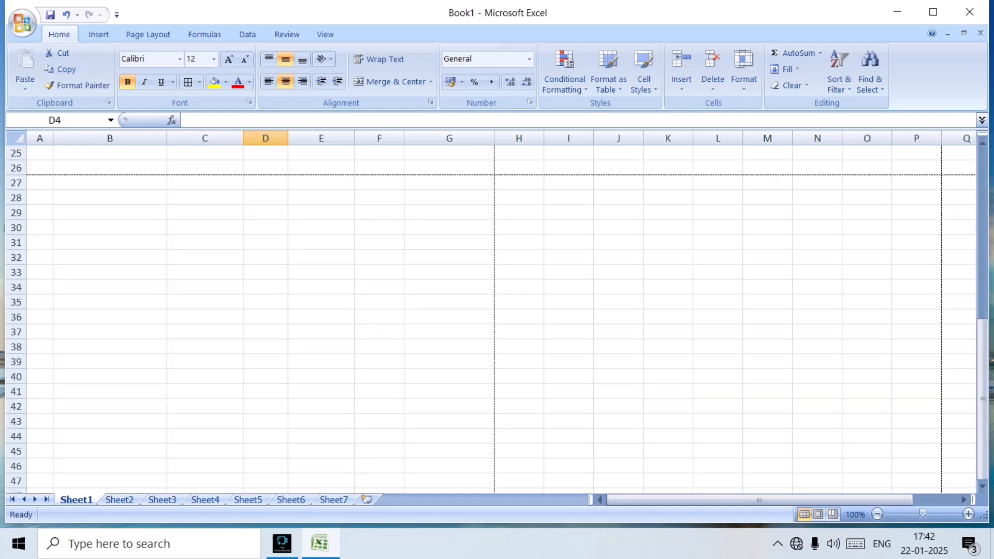
{"action": "scroll", "coordinate": [492, 319], "scroll_direction": "up", "scroll_amount": 20}
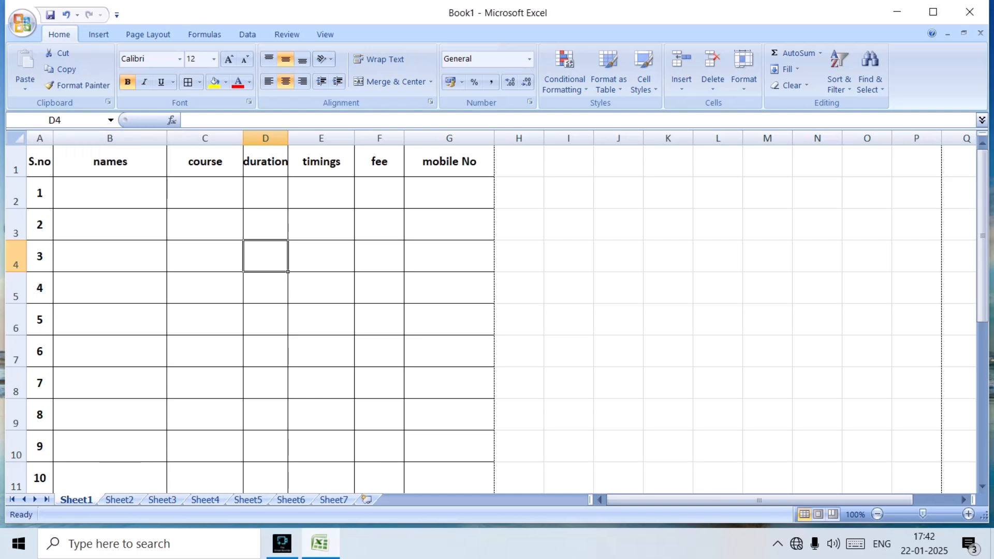
Insert a blank row above the heading row and make it almost three times as tall as a default row
{"action": "left_click", "coordinate": [449, 224]}
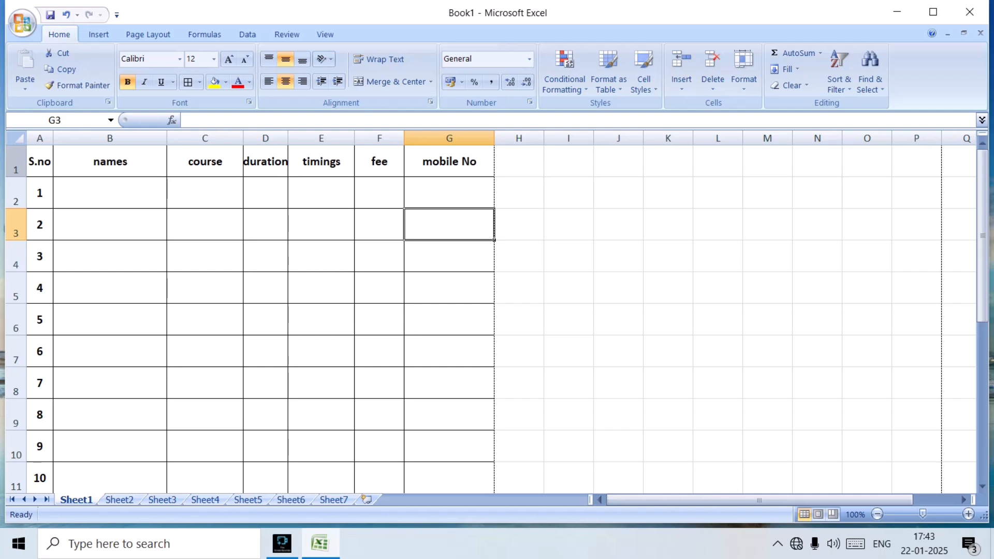
{"action": "right_click", "coordinate": [15, 164]}
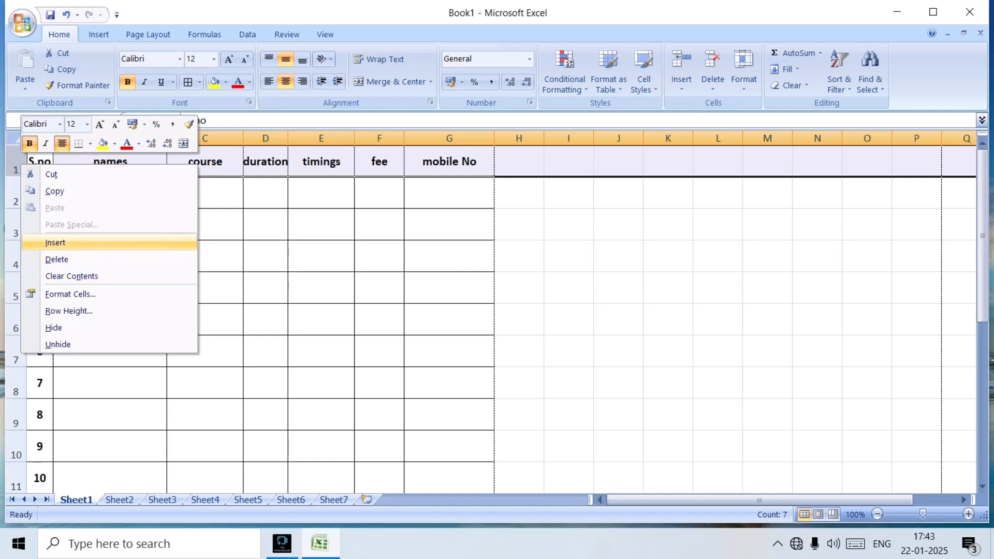
{"action": "left_click", "coordinate": [55, 242]}
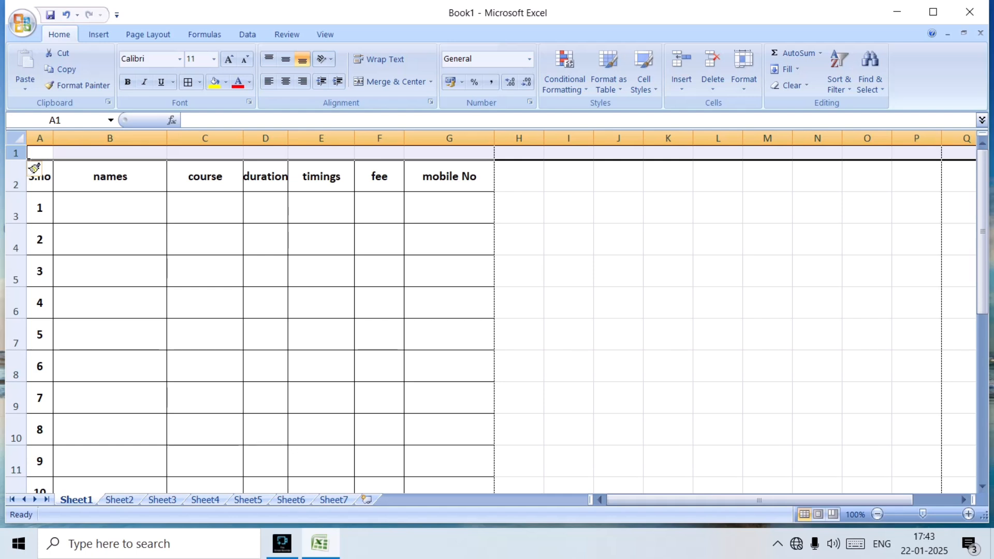
{"action": "left_click_drag", "start_coordinate": [15, 160], "coordinate": [16, 187]}
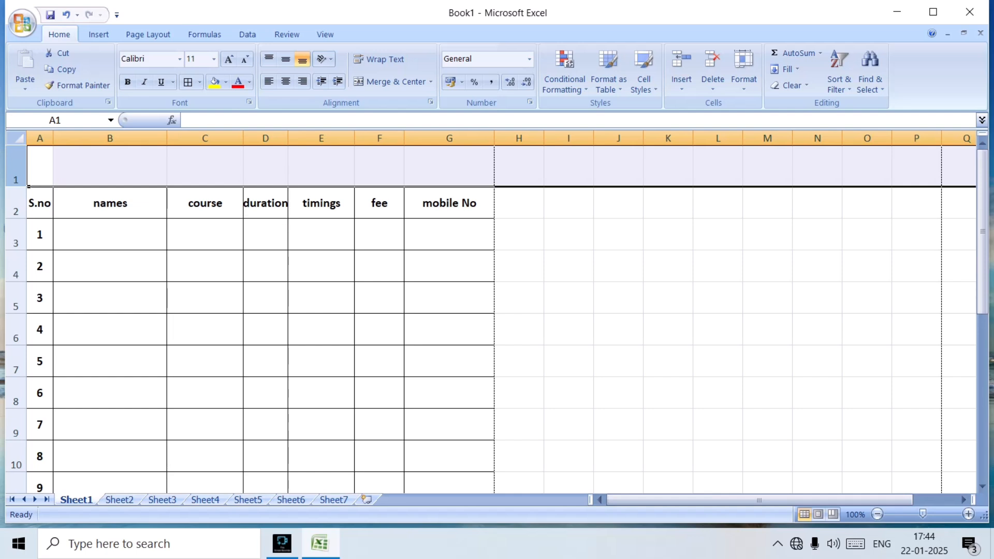
{"action": "left_click", "coordinate": [321, 203]}
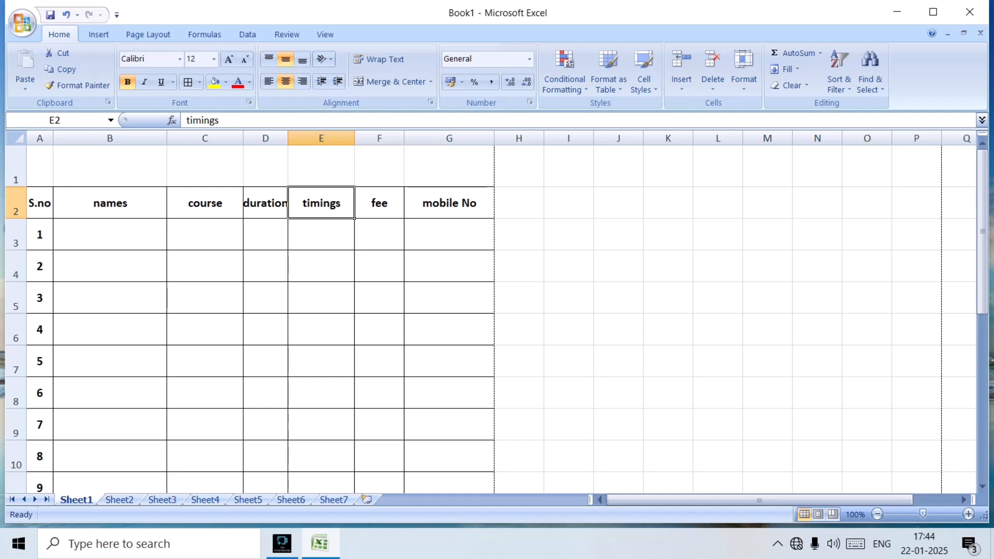
Merge and center cells A1 to G1 across the full width of the table
{"action": "left_click_drag", "start_coordinate": [39, 165], "coordinate": [450, 166]}
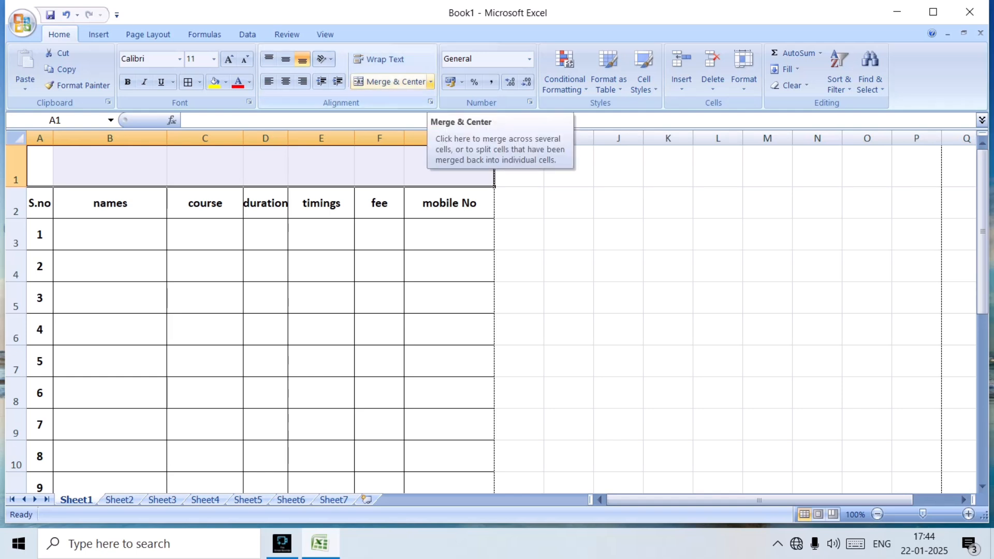
{"action": "left_click", "coordinate": [430, 82]}
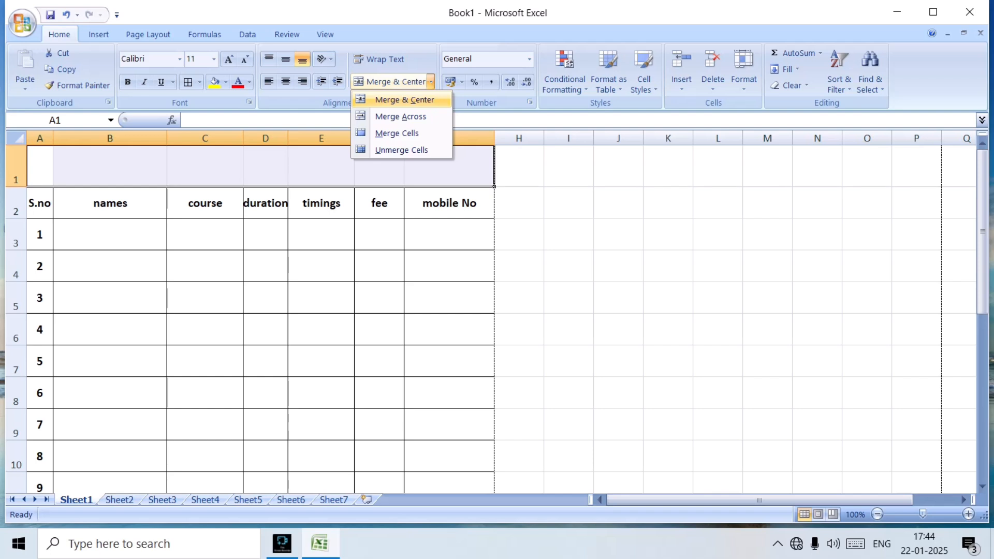
{"action": "left_click", "coordinate": [405, 100]}
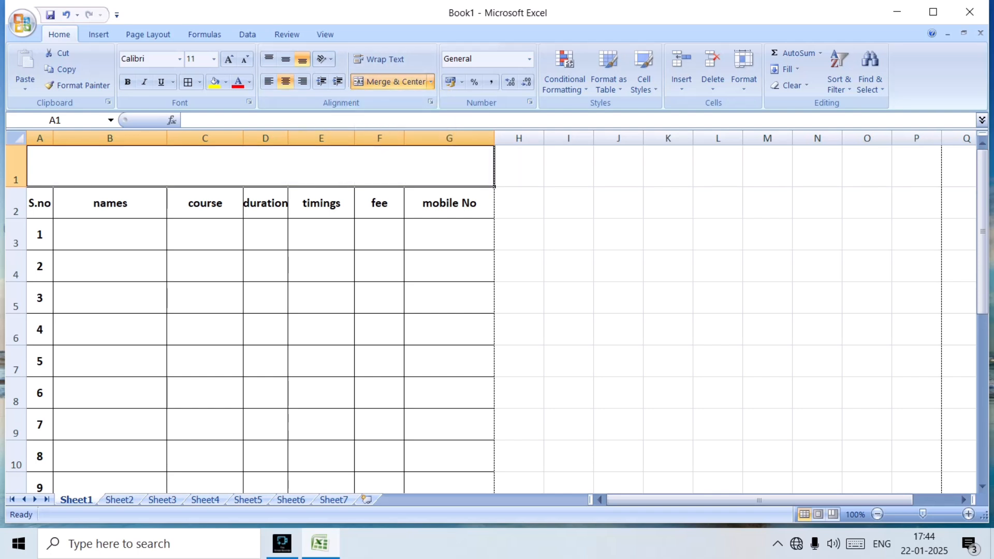
Enter the title STUDENT PROFILE in the merged cell above the headings
{"action": "double_click", "coordinate": [261, 166]}
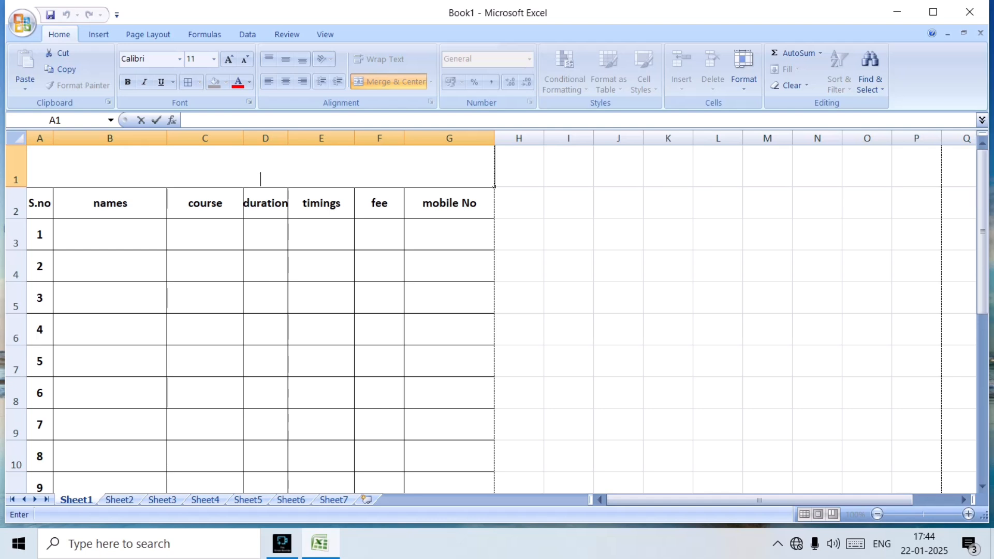
{"action": "type", "text": "STUDENT"}
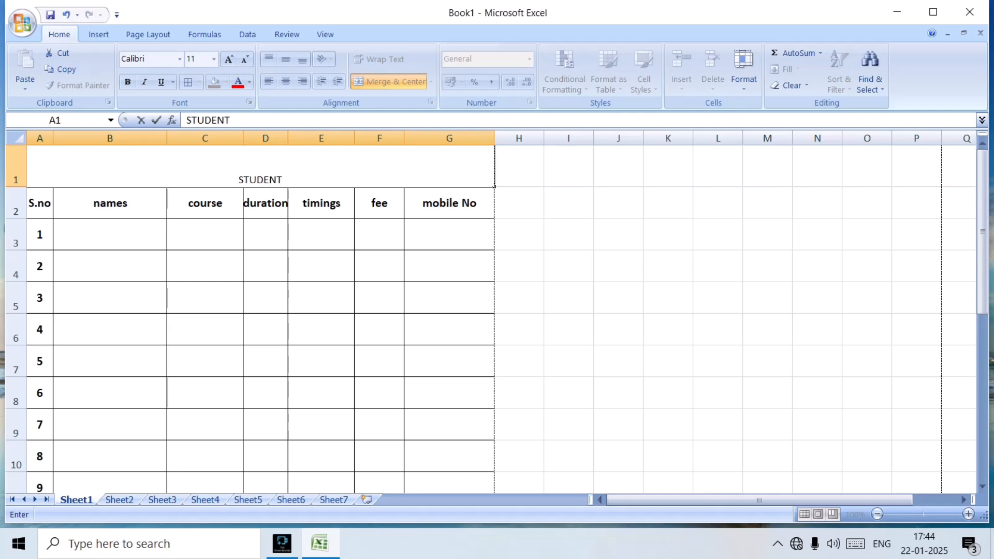
{"action": "type", "text": " PROFI"}
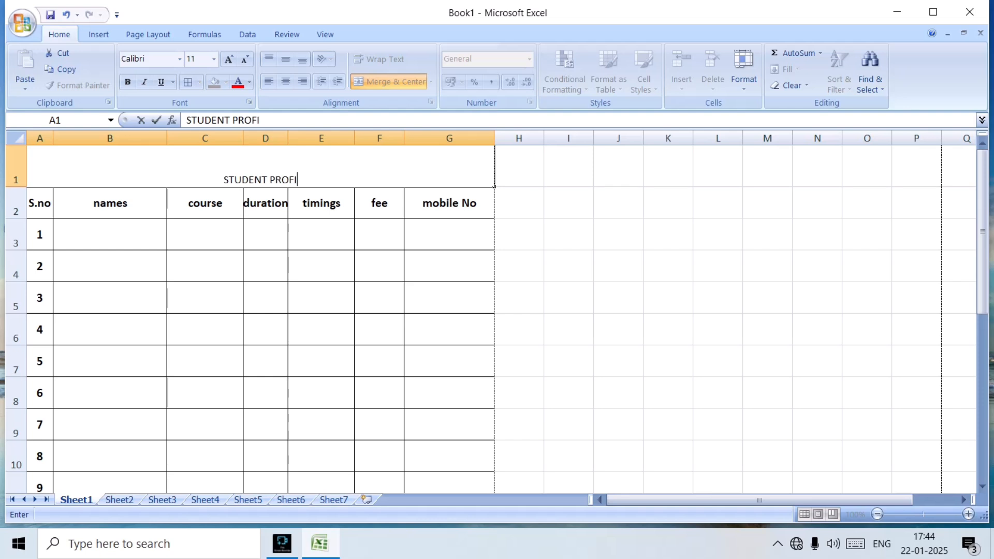
{"action": "type", "text": "LE"}
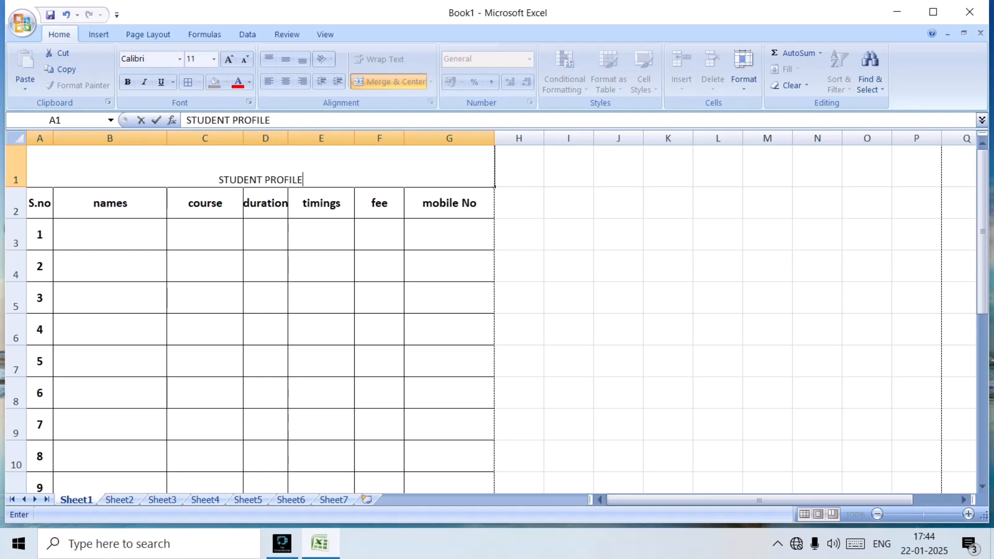
{"action": "left_click", "coordinate": [265, 235]}
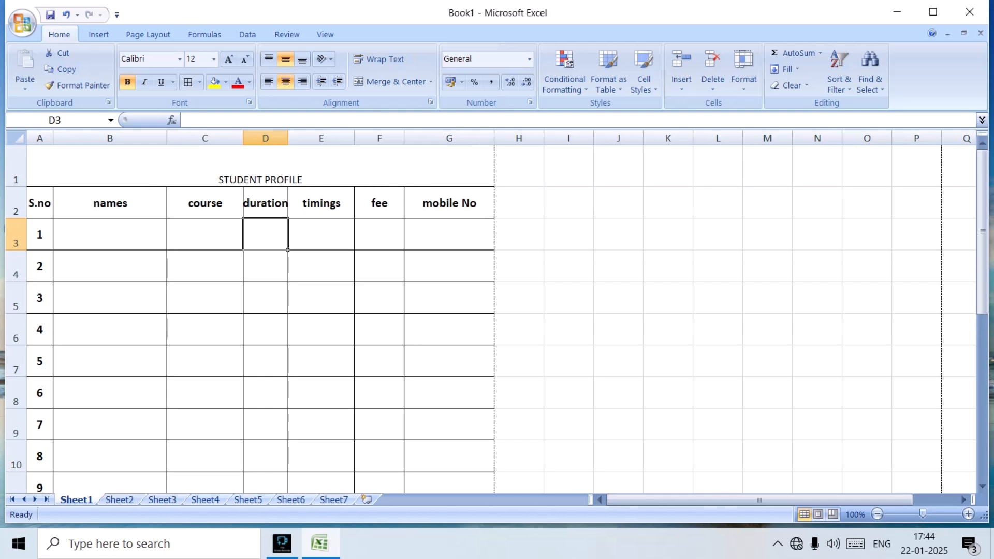
Increase the STUDENT PROFILE title's font size to 22, center it vertically in its cell and make it bold
{"action": "left_click", "coordinate": [260, 166]}
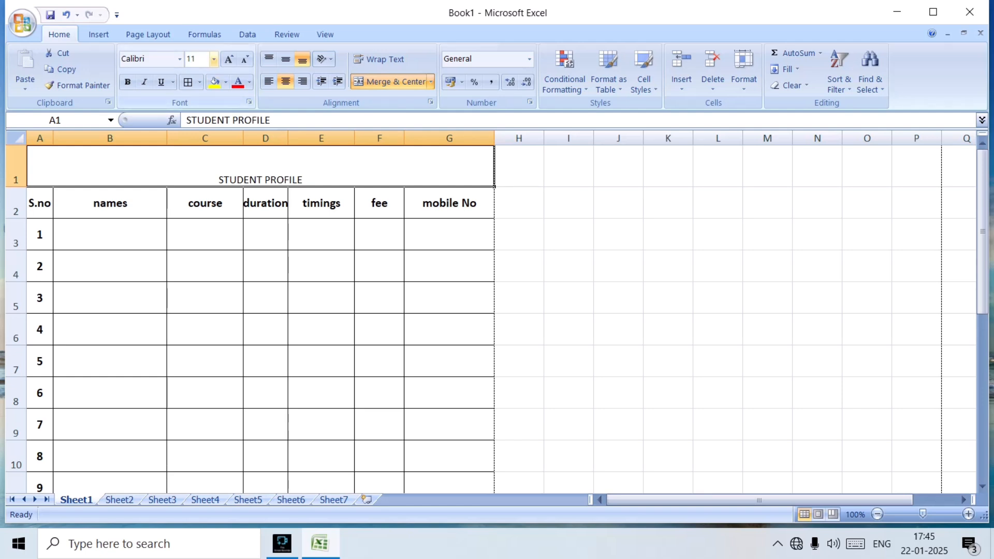
{"action": "left_click", "coordinate": [229, 59]}
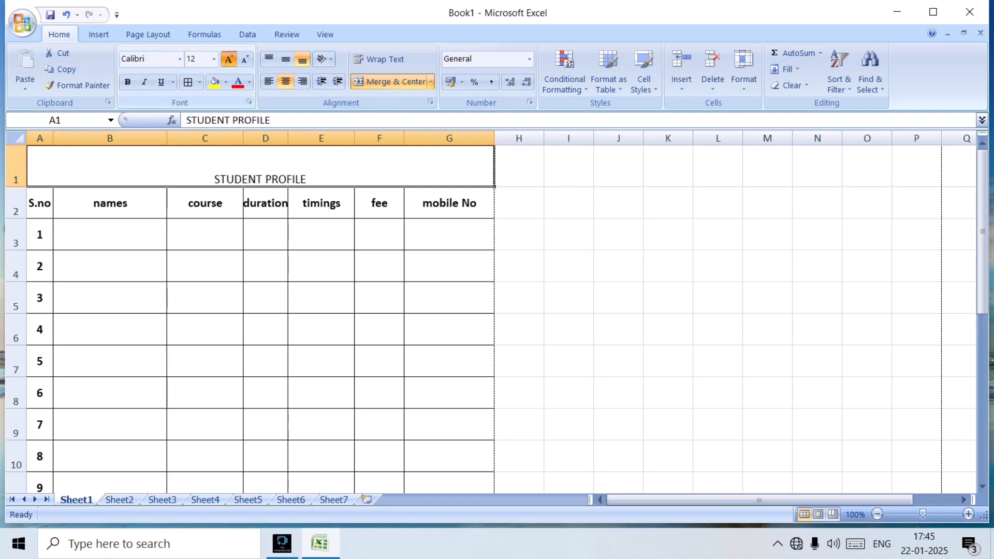
{"action": "left_click", "coordinate": [228, 59]}
{"action": "left_click", "coordinate": [229, 59]}
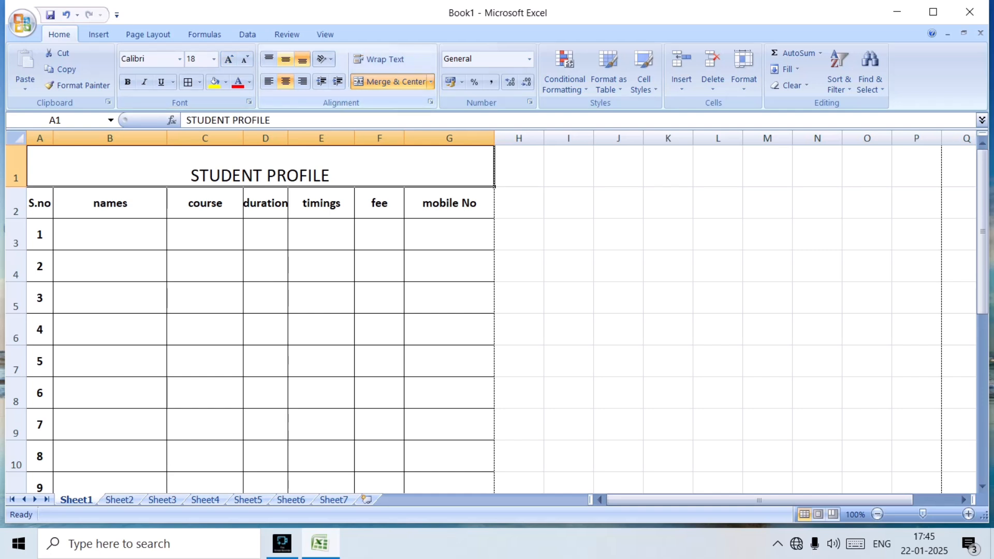
{"action": "left_click", "coordinate": [285, 60]}
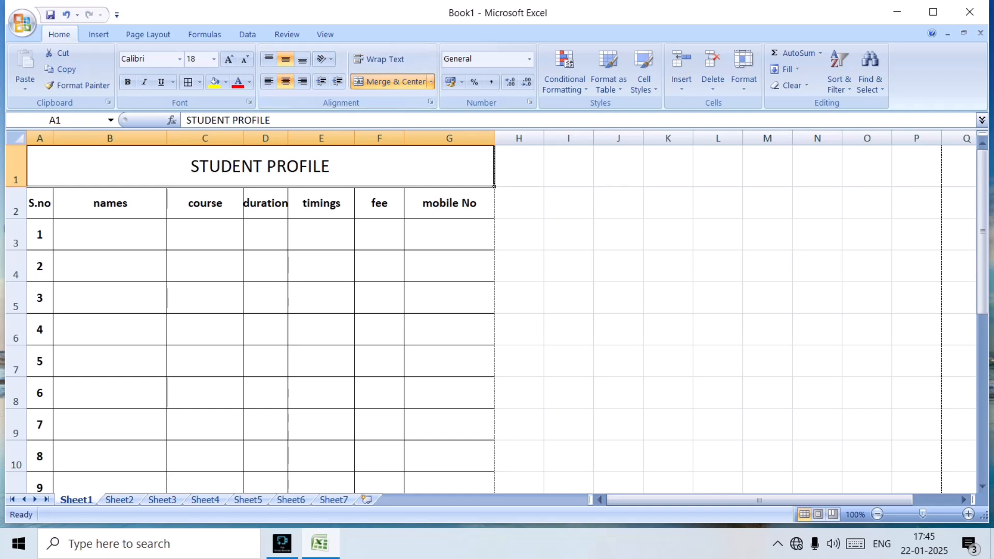
{"action": "left_click", "coordinate": [127, 82]}
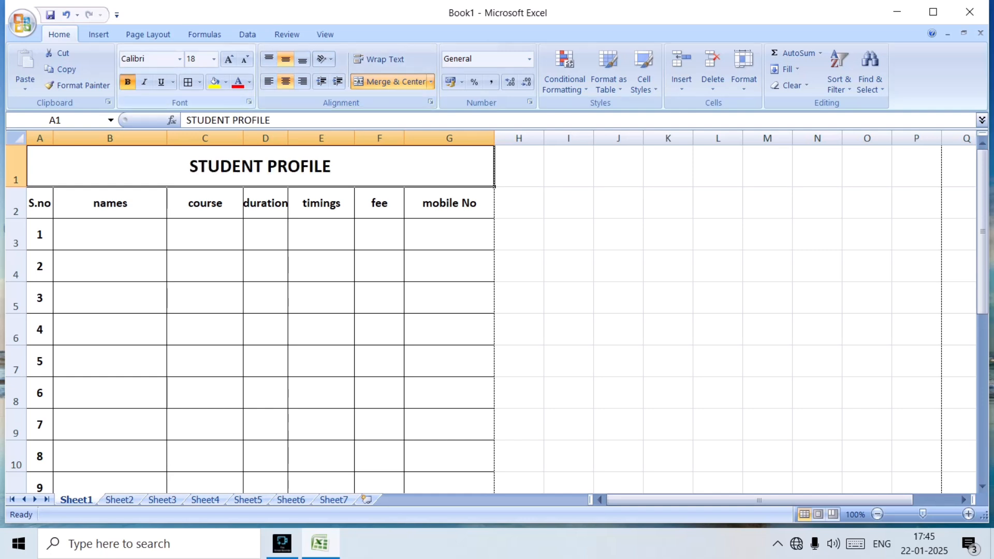
{"action": "left_click", "coordinate": [228, 59]}
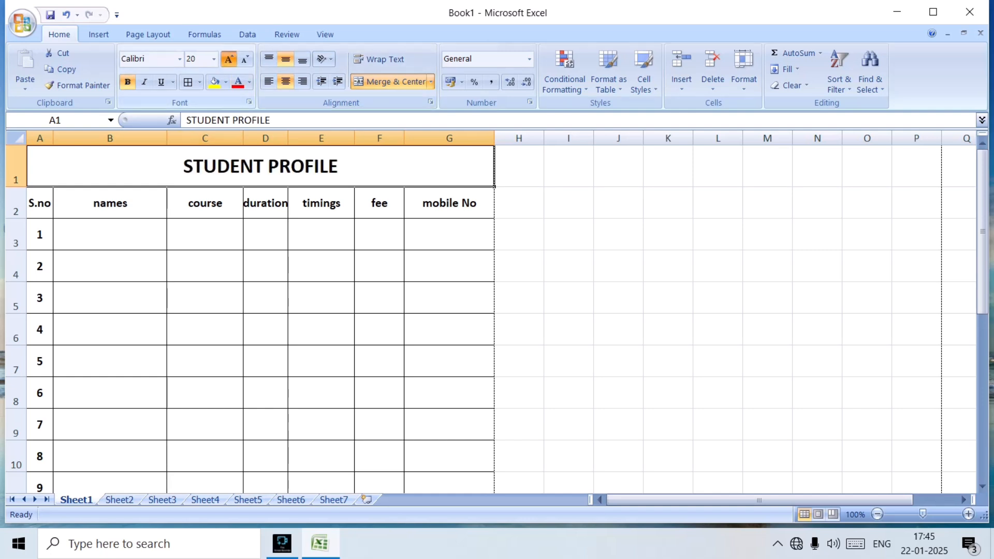
{"action": "left_click", "coordinate": [228, 59]}
{"action": "left_click", "coordinate": [321, 266]}
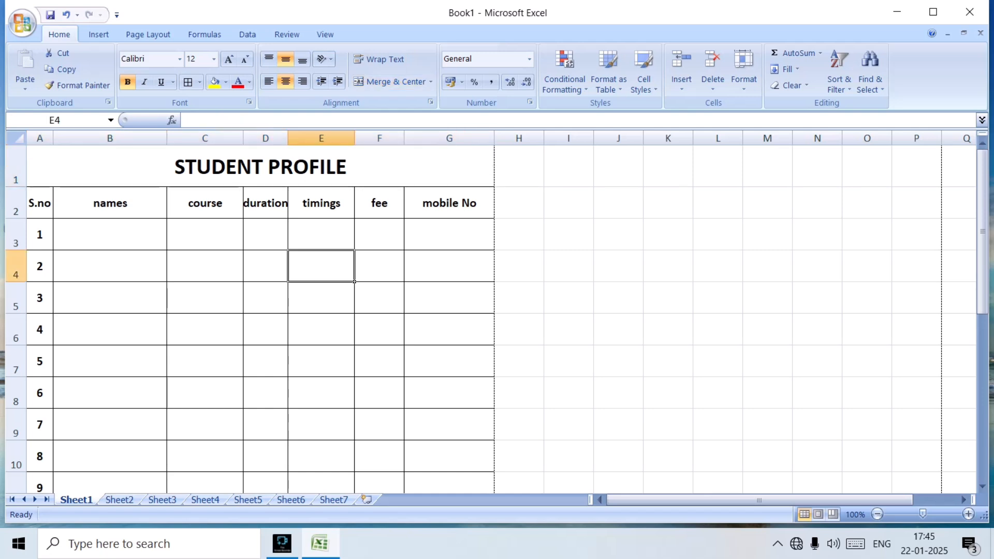
Widen the duration column slightly so that its heading fits inside the cell
{"action": "left_click", "coordinate": [288, 138]}
{"action": "left_click_drag", "start_coordinate": [288, 139], "coordinate": [289, 139]}
{"action": "left_click", "coordinate": [321, 329]}
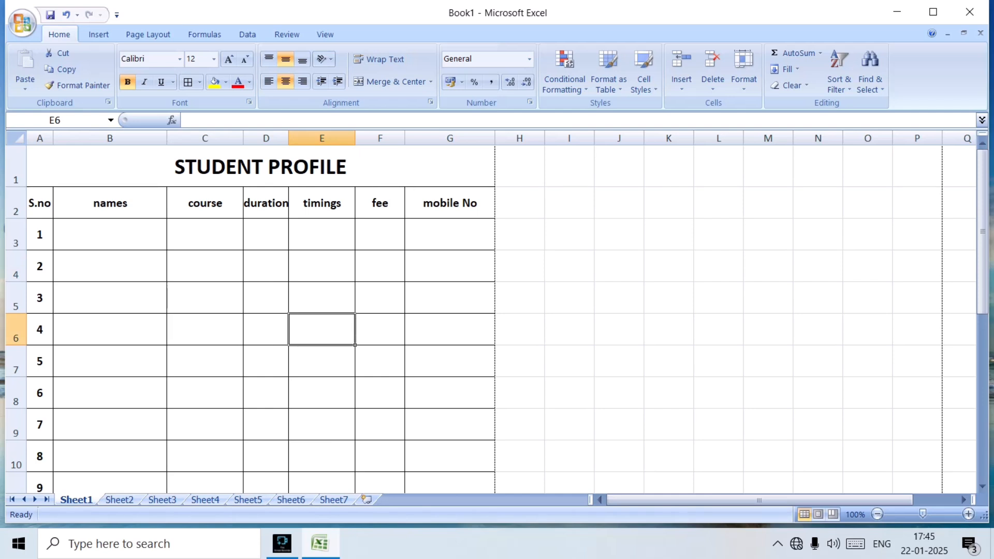
Check the whole student table in print preview, both zoomed in and as a full page, and return to the sheet
{"action": "left_click", "coordinate": [21, 22]}
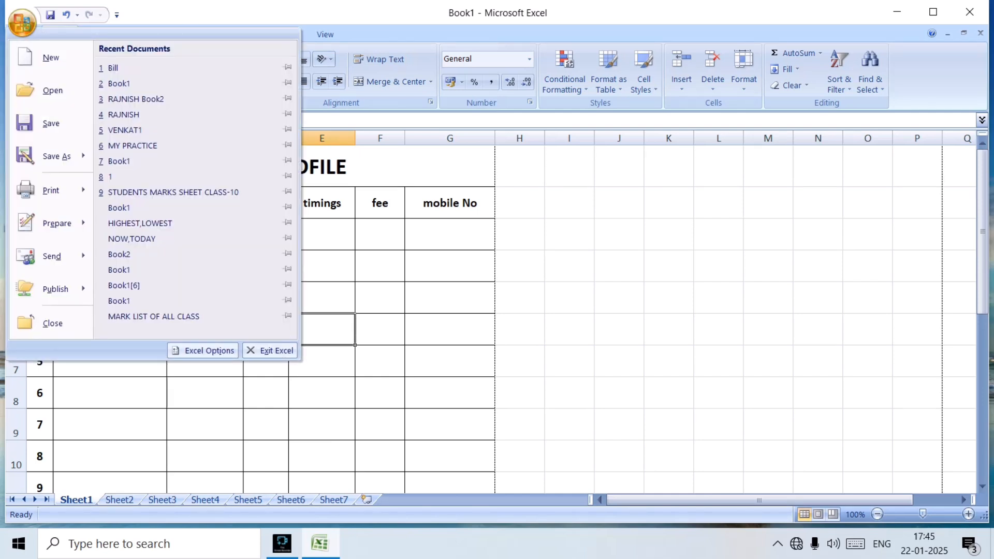
{"action": "mouse_move", "coordinate": [51, 190]}
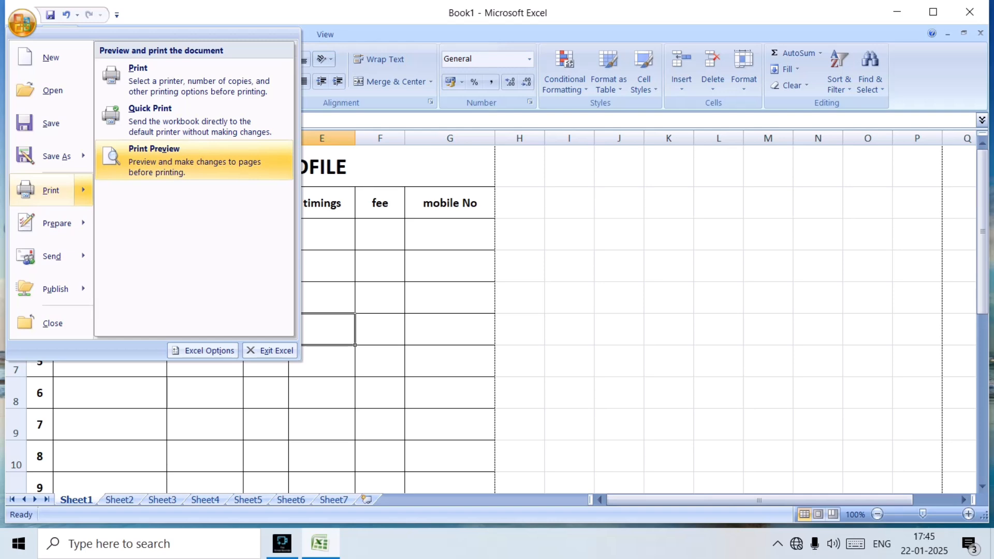
{"action": "left_click", "coordinate": [193, 160]}
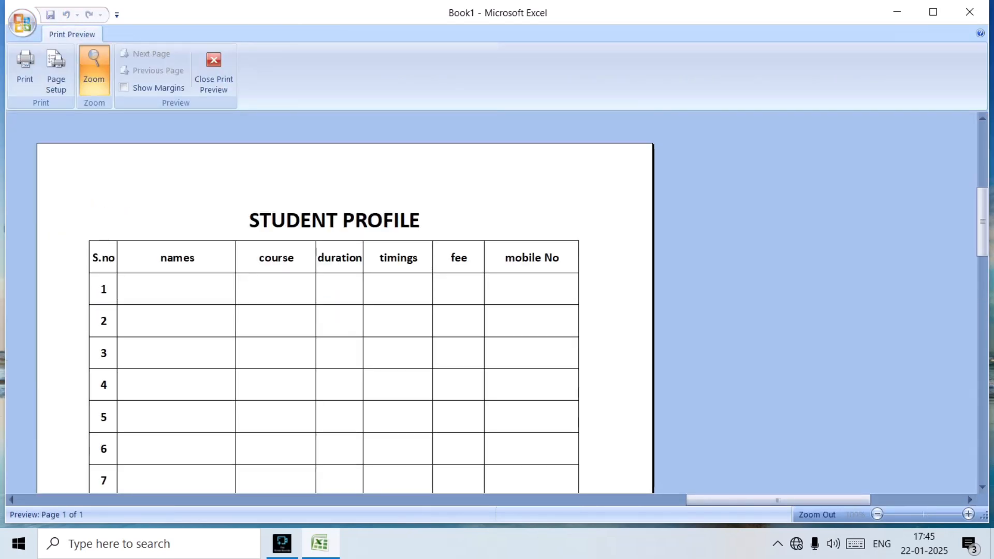
{"action": "scroll", "coordinate": [345, 302], "scroll_direction": "down", "scroll_amount": 10}
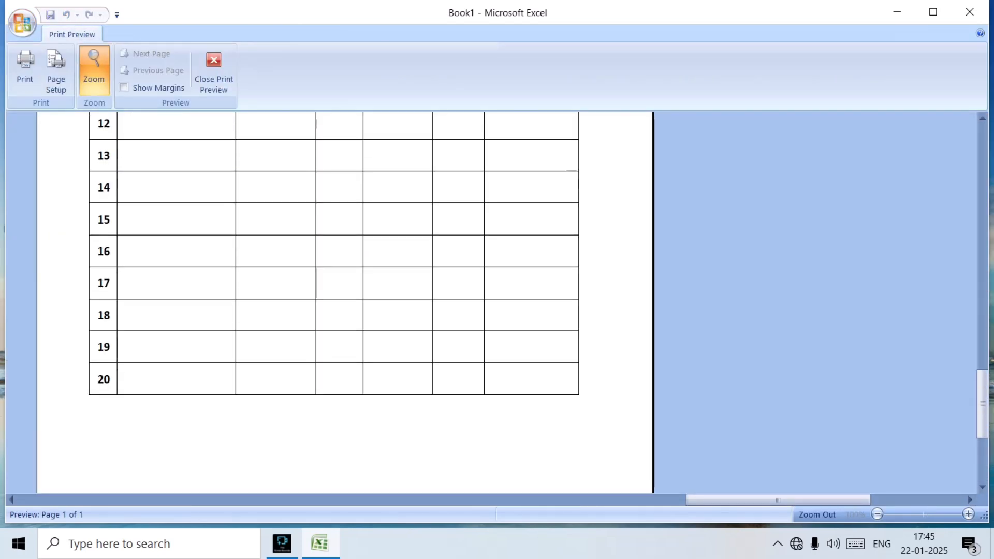
{"action": "scroll", "coordinate": [345, 303], "scroll_direction": "up", "scroll_amount": 12}
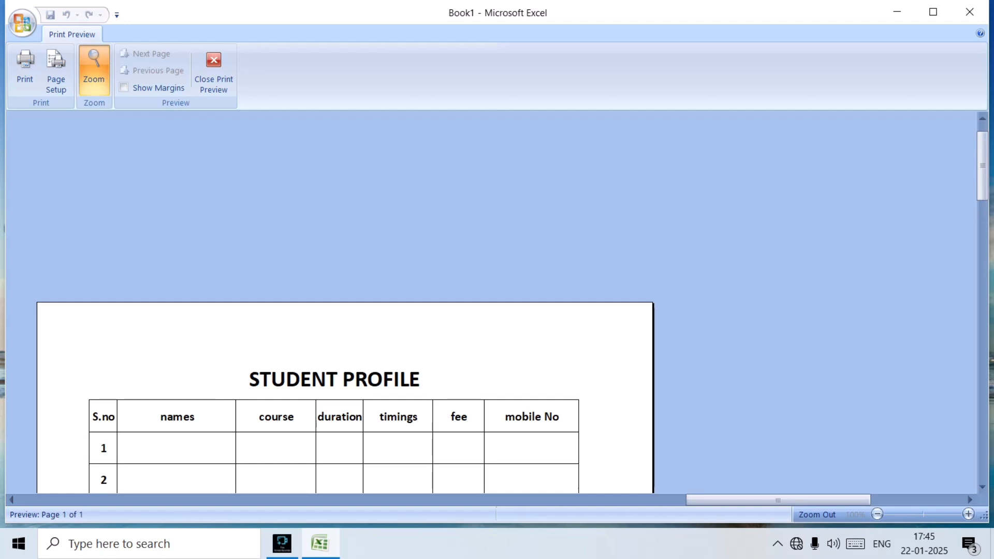
{"action": "scroll", "coordinate": [345, 302], "scroll_direction": "down", "scroll_amount": 5}
{"action": "scroll", "coordinate": [345, 303], "scroll_direction": "up", "scroll_amount": 1}
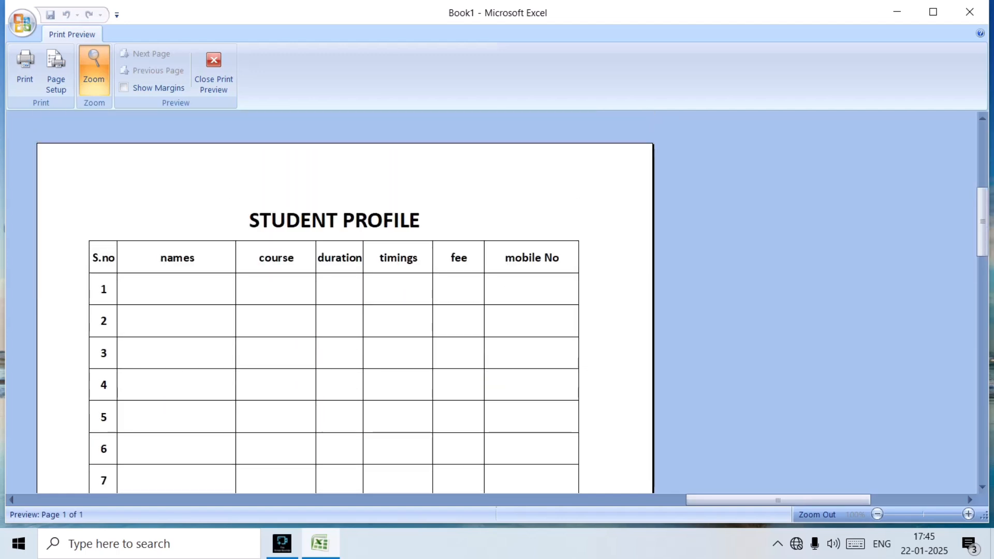
{"action": "left_click", "coordinate": [94, 70]}
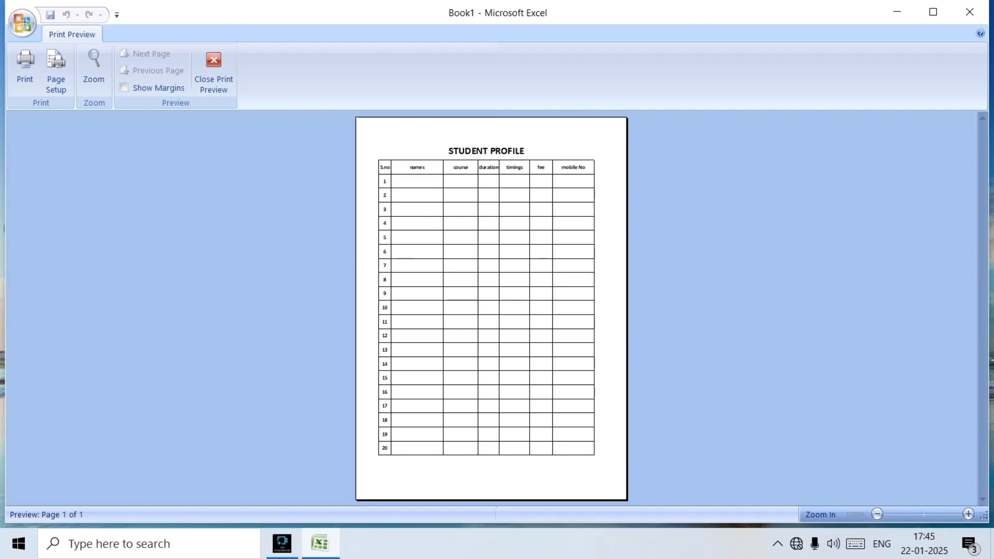
{"action": "left_click", "coordinate": [213, 67]}
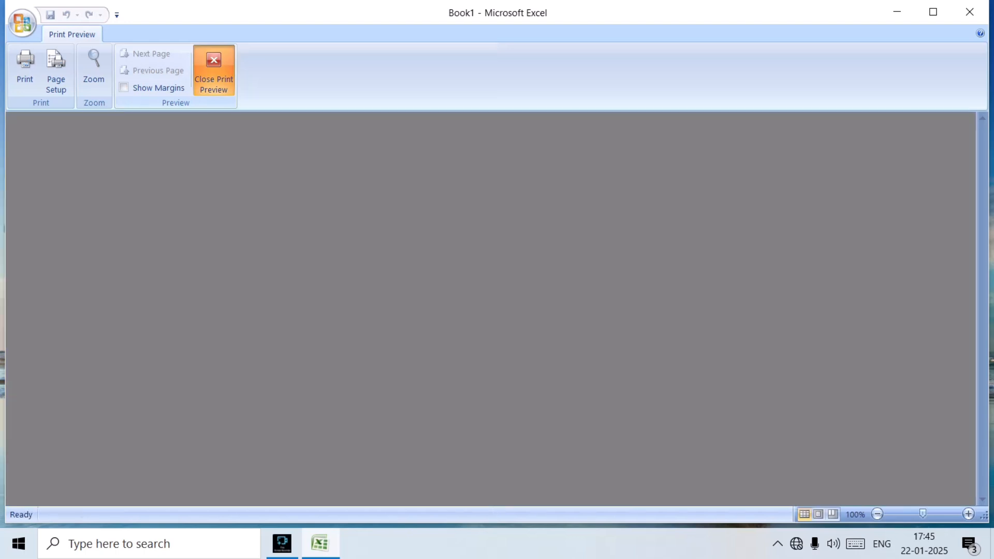
Apply all borders to the merged STUDENT PROFILE title cell
{"action": "left_click", "coordinate": [260, 166]}
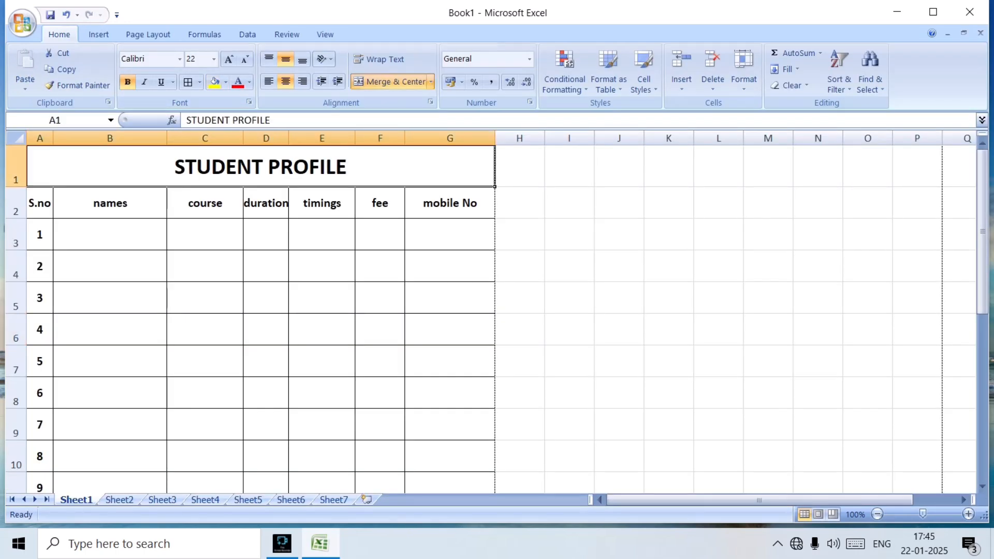
{"action": "left_click", "coordinate": [200, 81]}
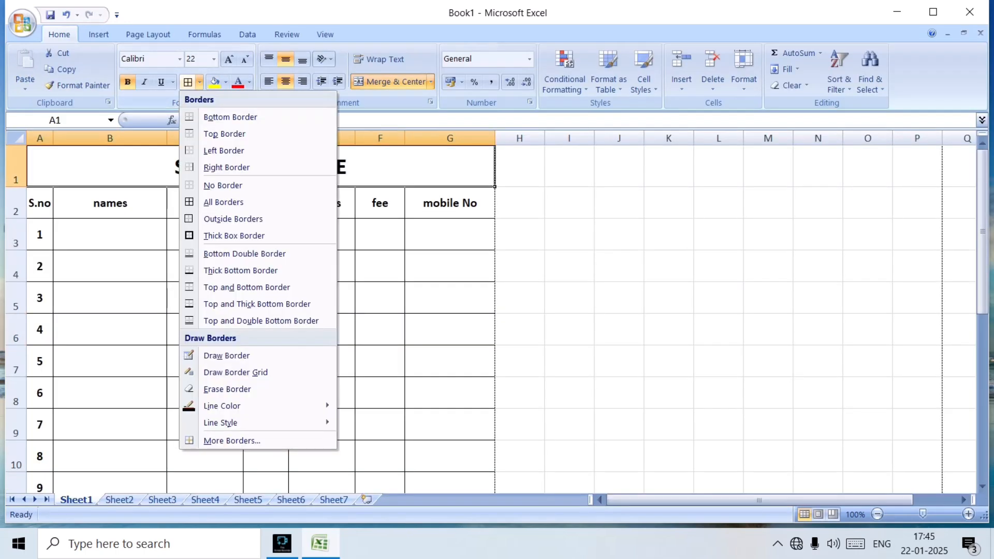
{"action": "left_click", "coordinate": [222, 201]}
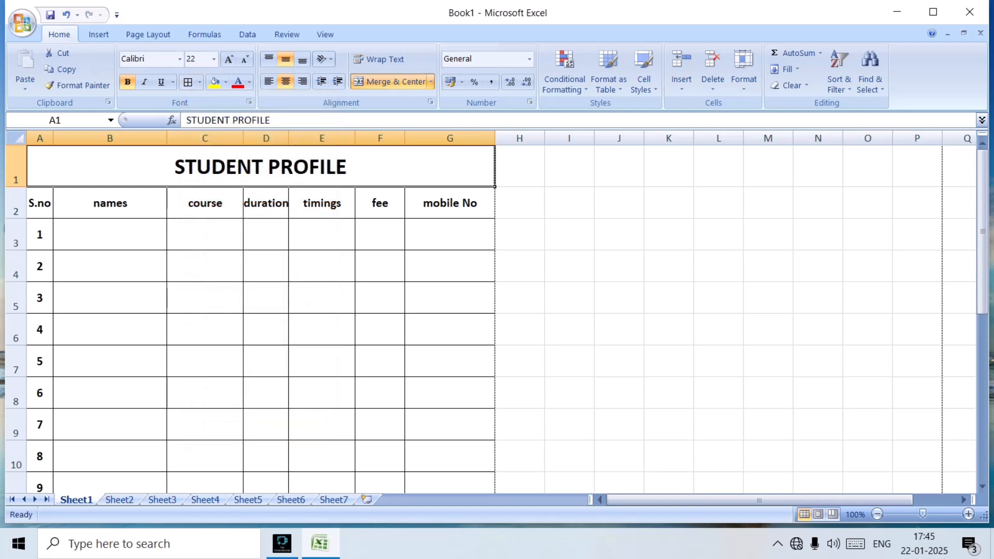
{"action": "left_click", "coordinate": [321, 234]}
Preview the printed page again to check the border around the title, and close the preview
{"action": "left_click", "coordinate": [23, 22]}
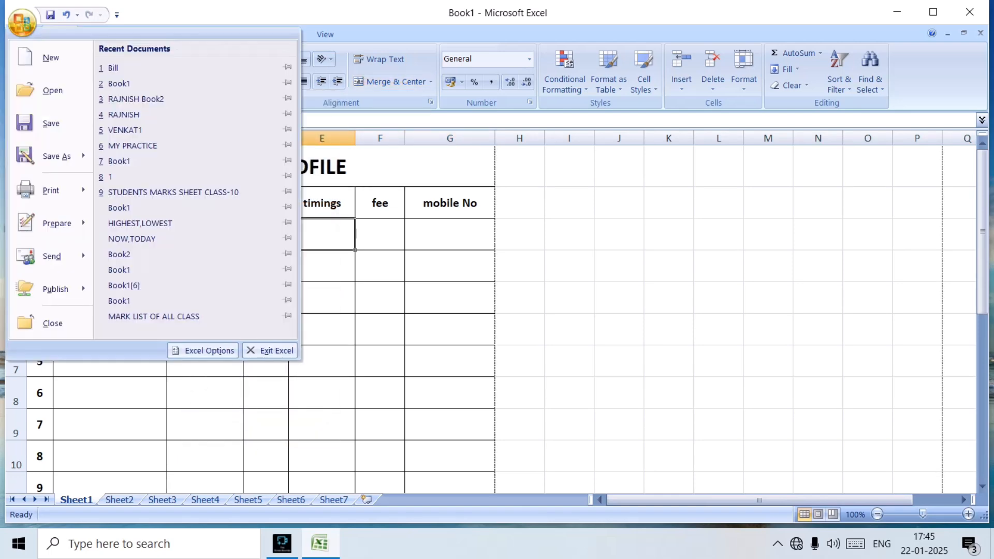
{"action": "mouse_move", "coordinate": [58, 190]}
{"action": "left_click", "coordinate": [155, 154]}
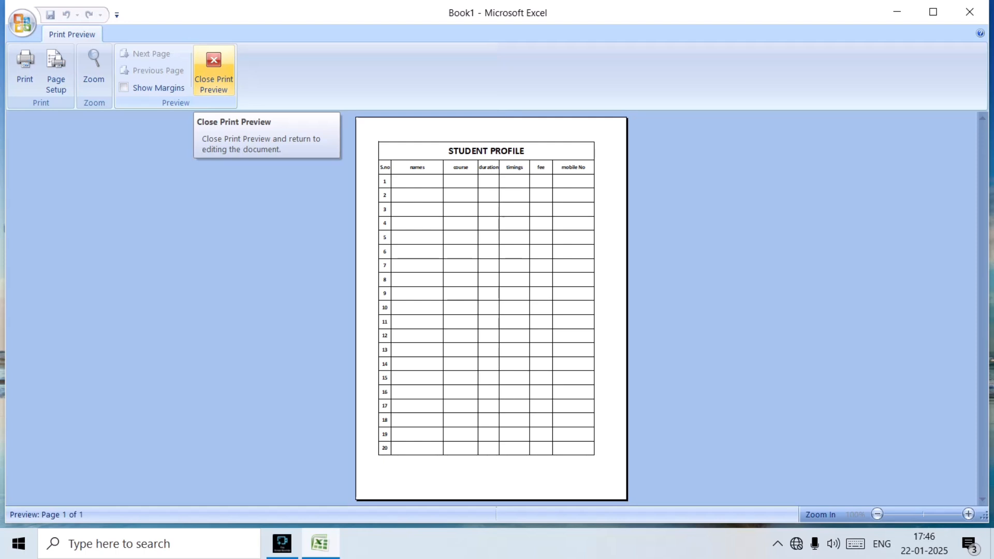
{"action": "left_click", "coordinate": [213, 72]}
{"action": "scroll", "coordinate": [492, 310], "scroll_direction": "down", "scroll_amount": 16}
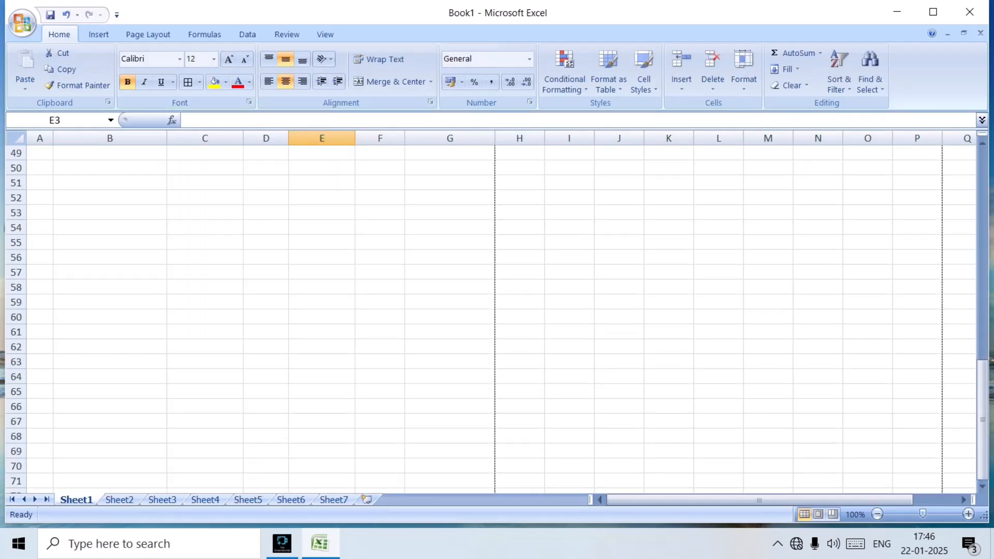
{"action": "scroll", "coordinate": [492, 319], "scroll_direction": "up", "scroll_amount": 16}
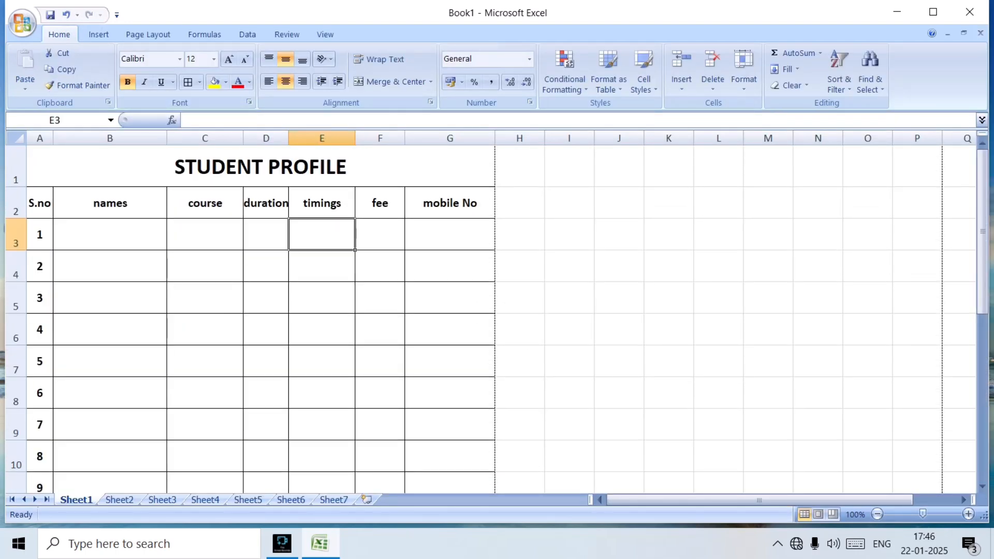
{"action": "scroll", "coordinate": [491, 318], "scroll_direction": "down", "scroll_amount": 13}
{"action": "scroll", "coordinate": [492, 318], "scroll_direction": "up", "scroll_amount": 13}
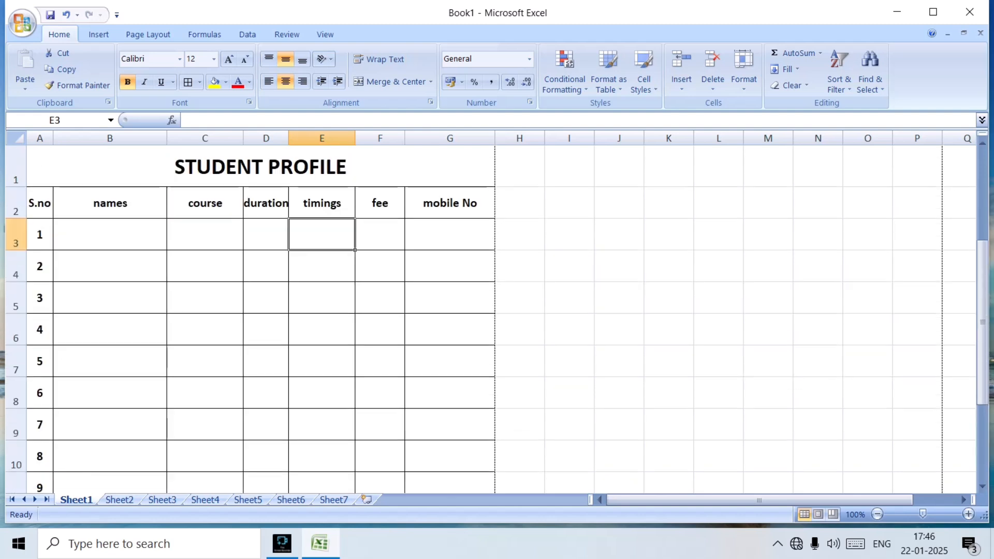